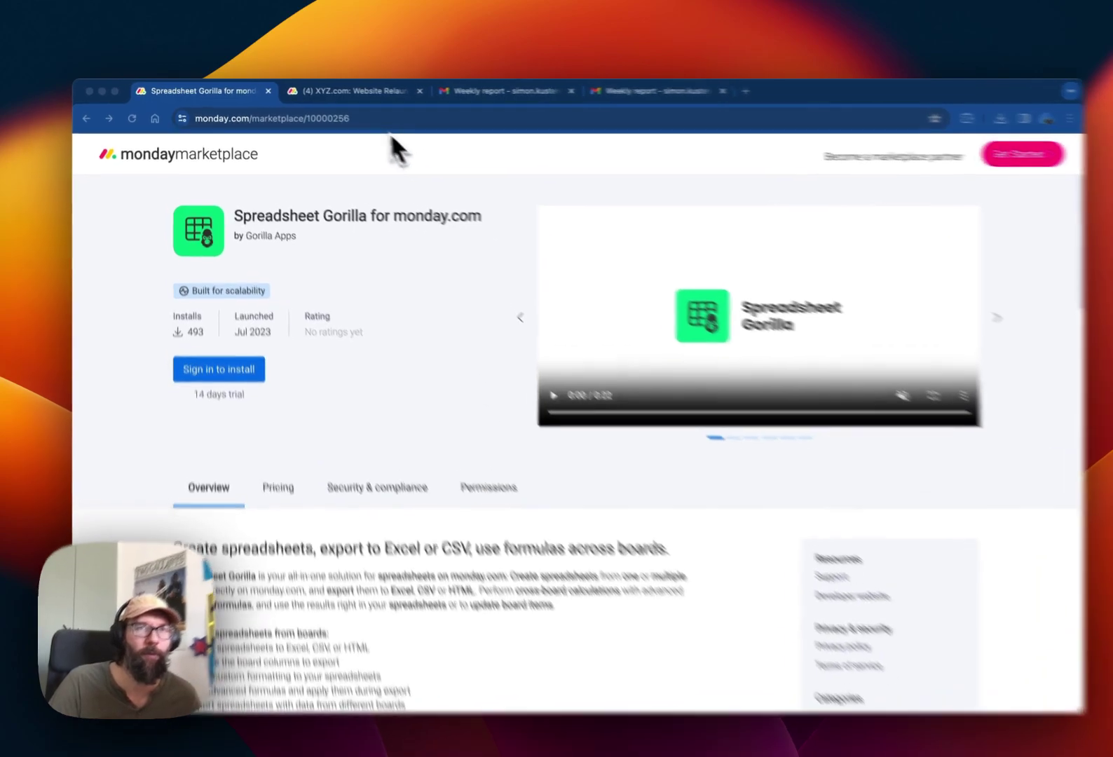
- Switch to the XYZ.com: Website Relaunch board and open its Spreadsheet Gorilla view
left_click(344, 91)
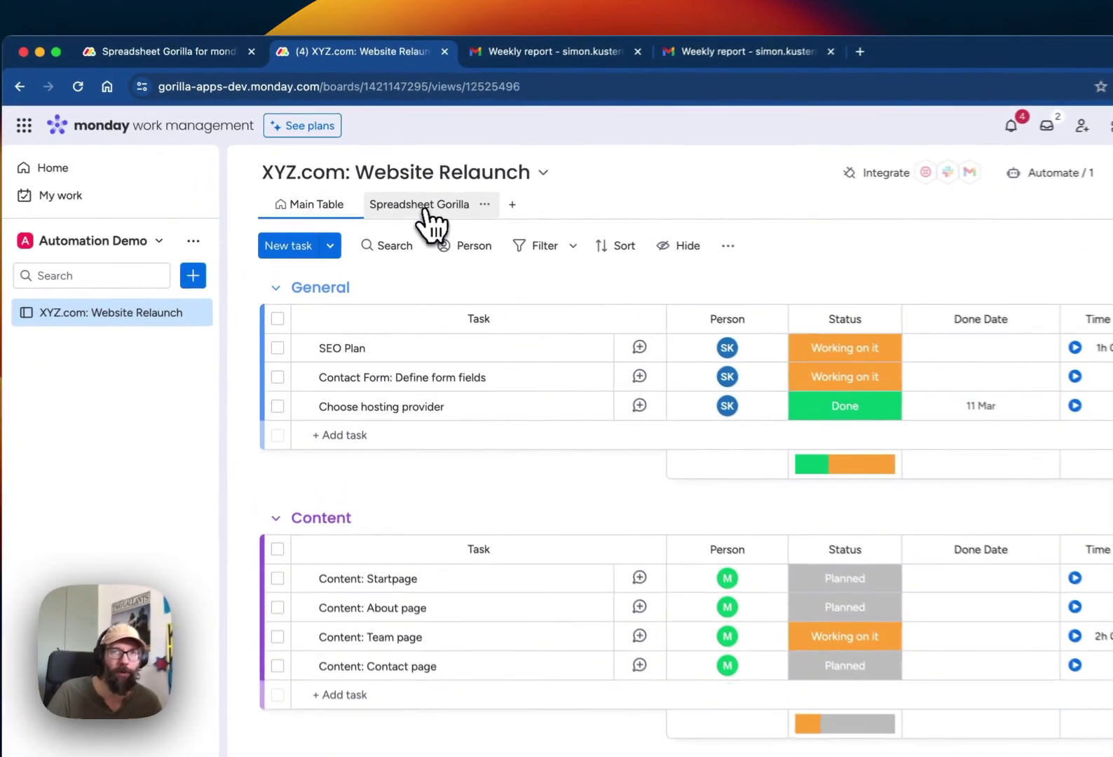
left_click(396, 204)
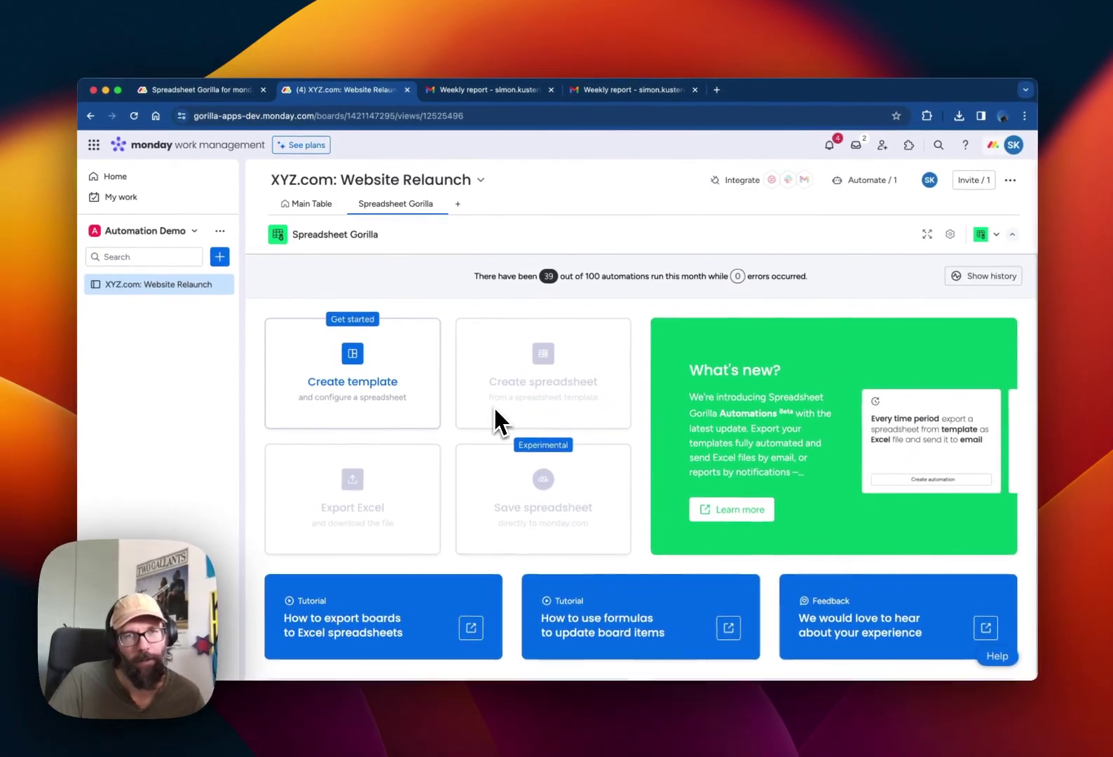
scroll(477, 410, "down", 1)
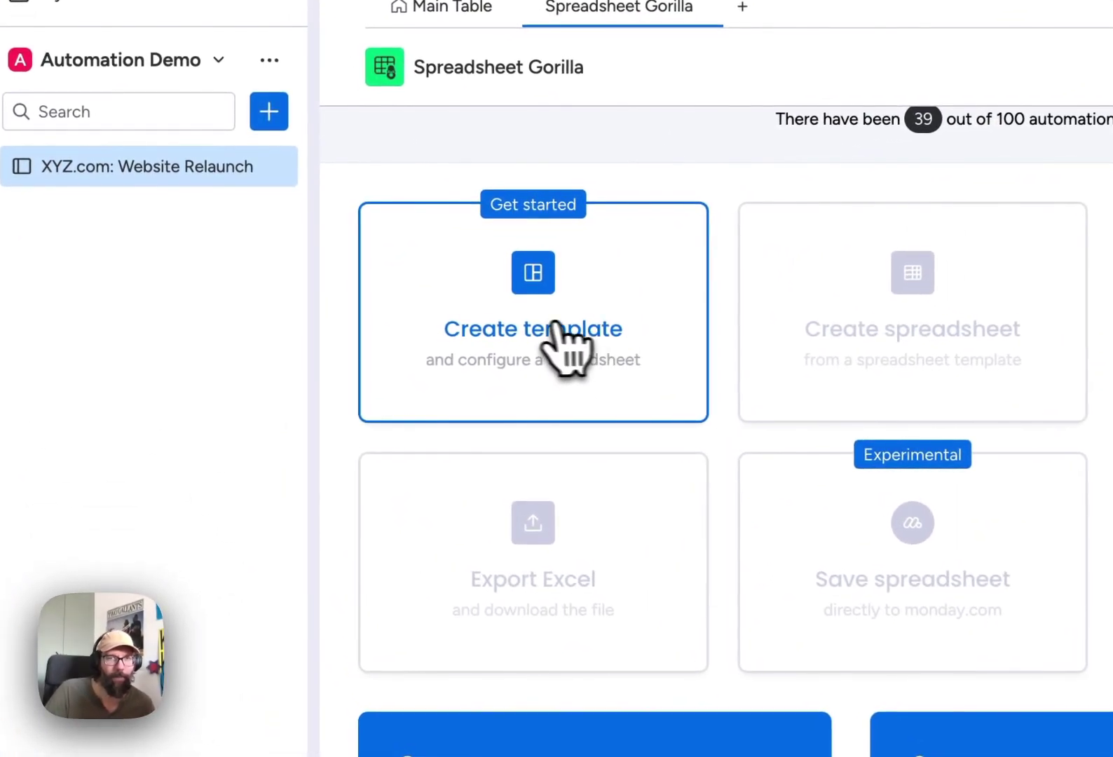
- Create a template with embedded column headers, dropping the Item ID, Parent ID and Board Name mappings, and save it
left_click(368, 367)
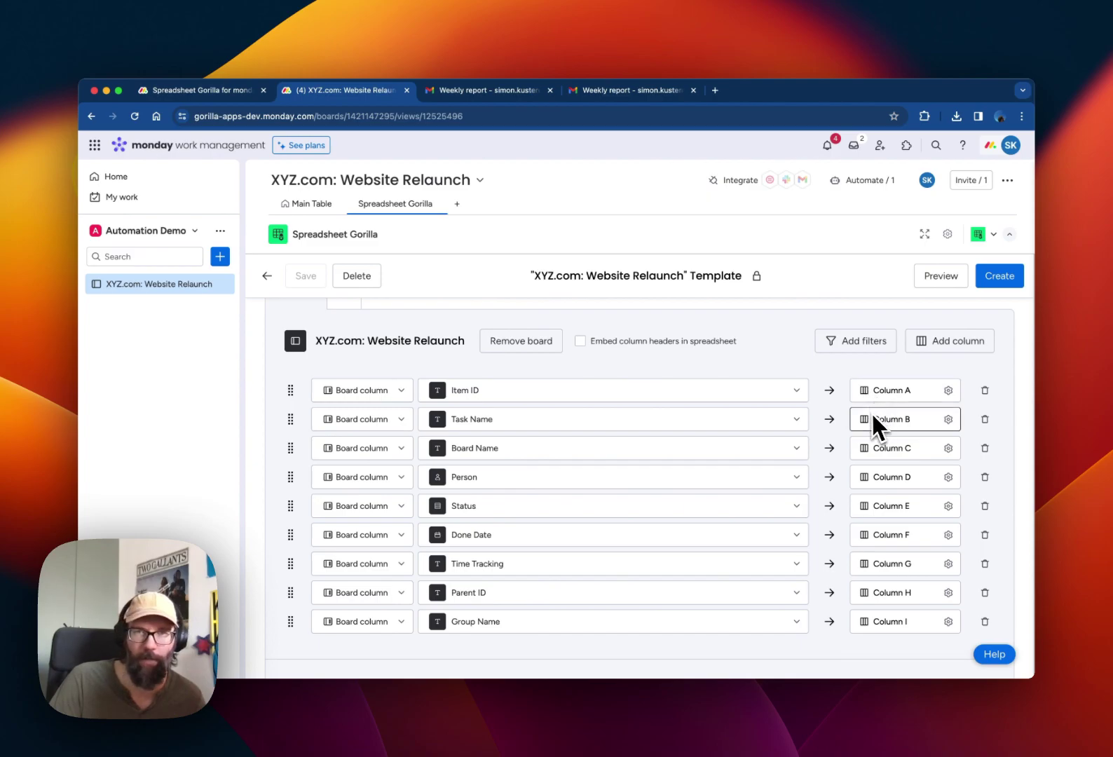
scroll(869, 411, "up", 2)
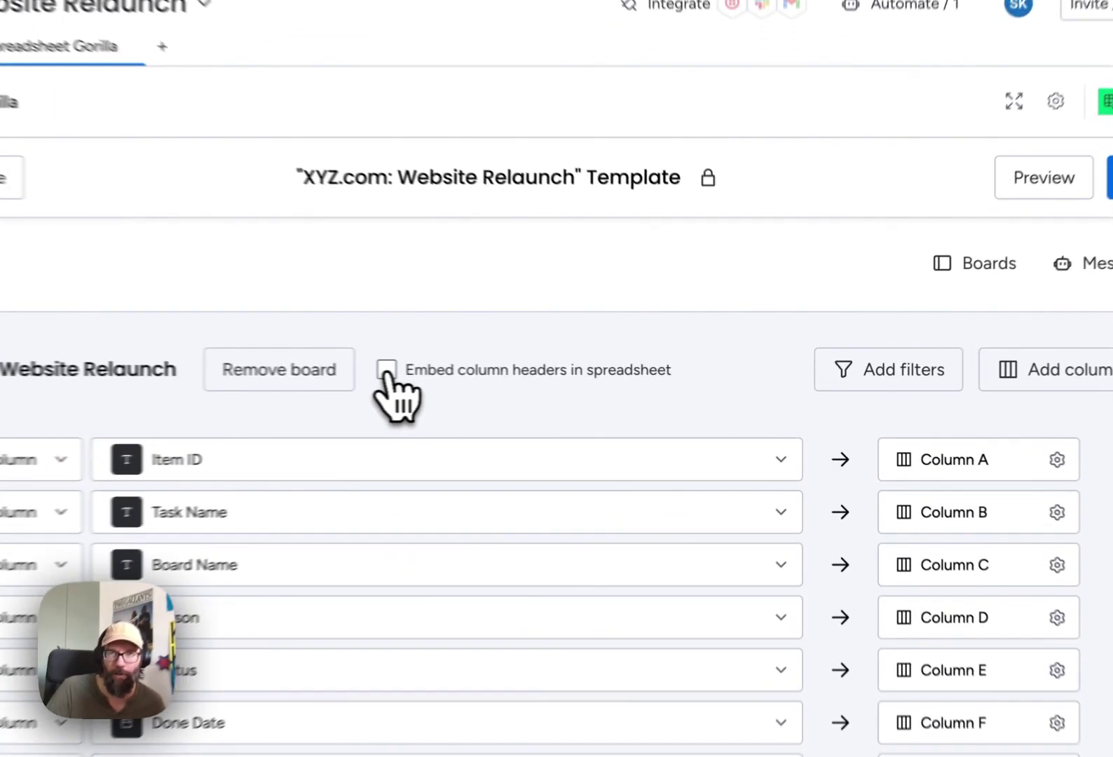
left_click(581, 382)
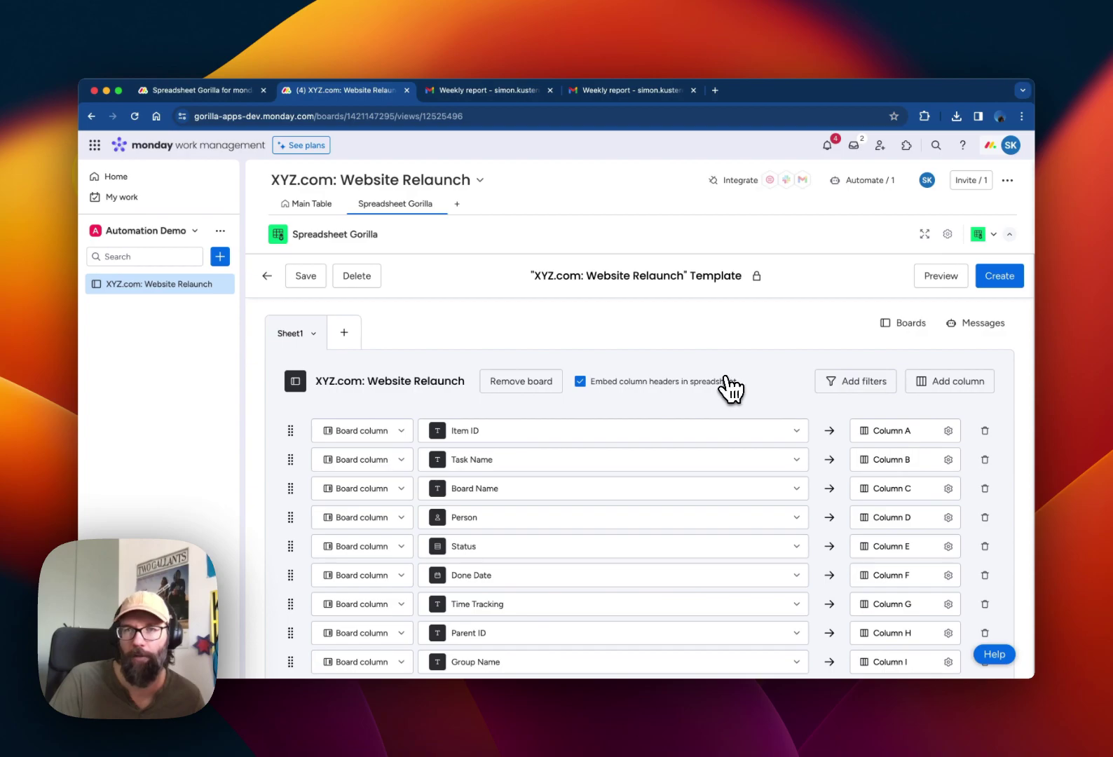
scroll(728, 387, "down", 1)
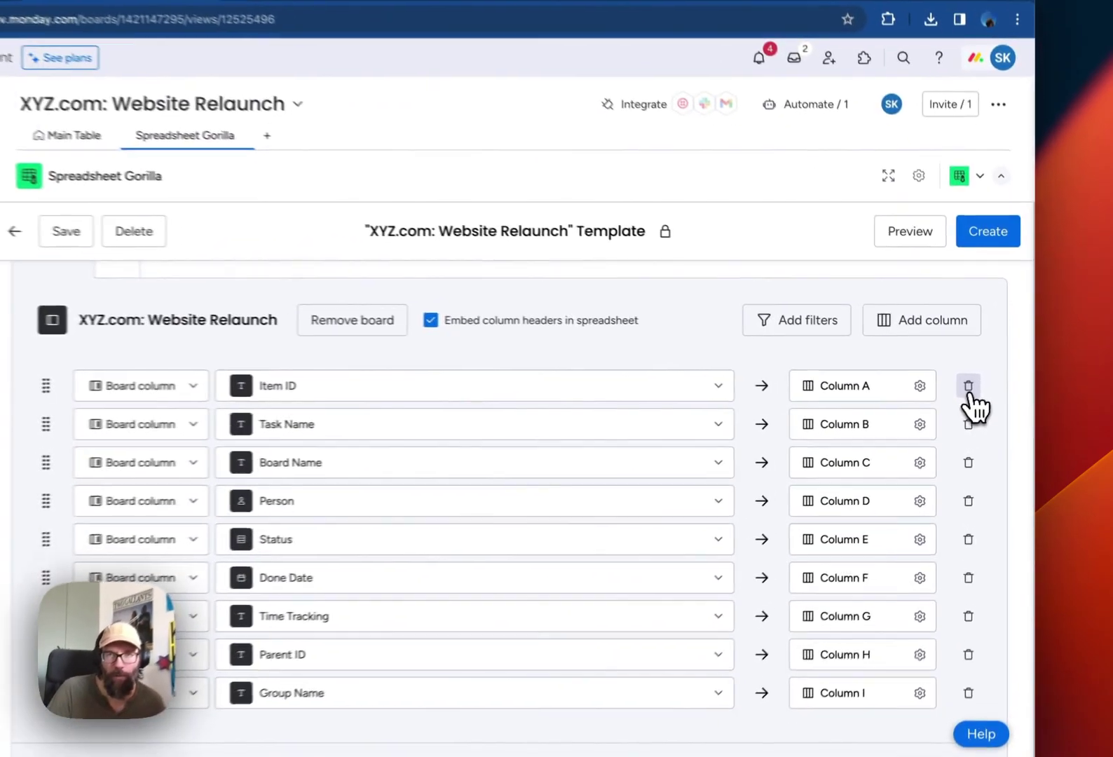
left_click(985, 392)
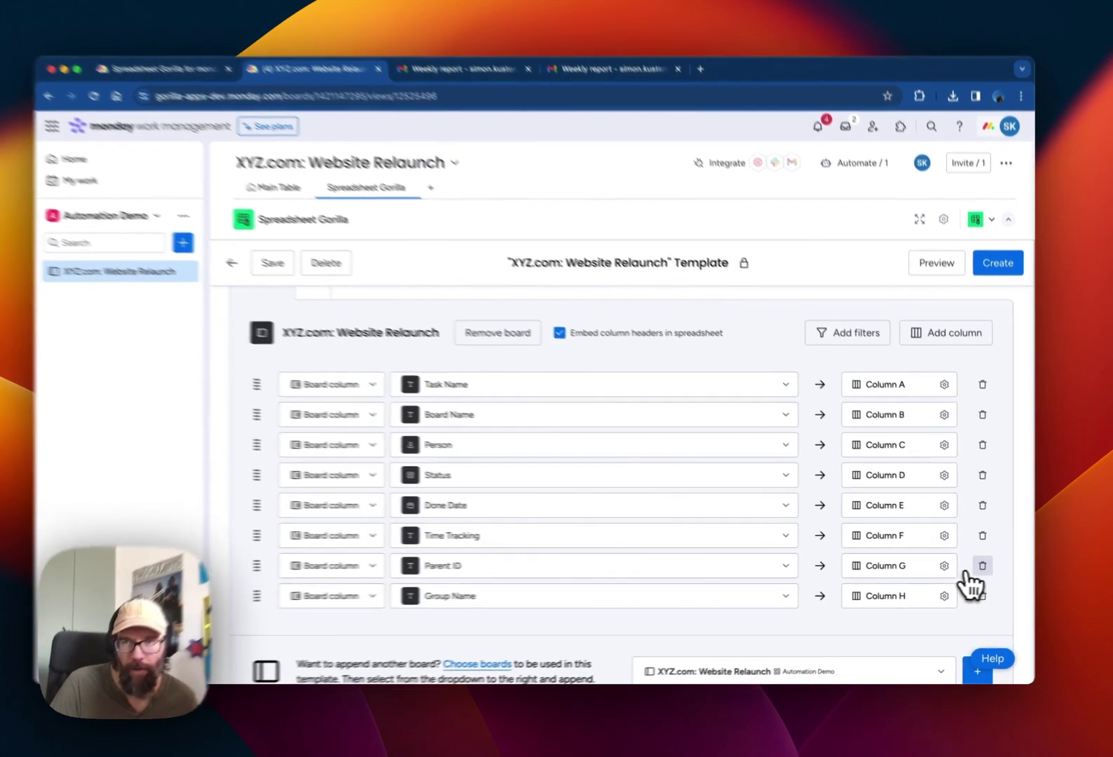
left_click(974, 569)
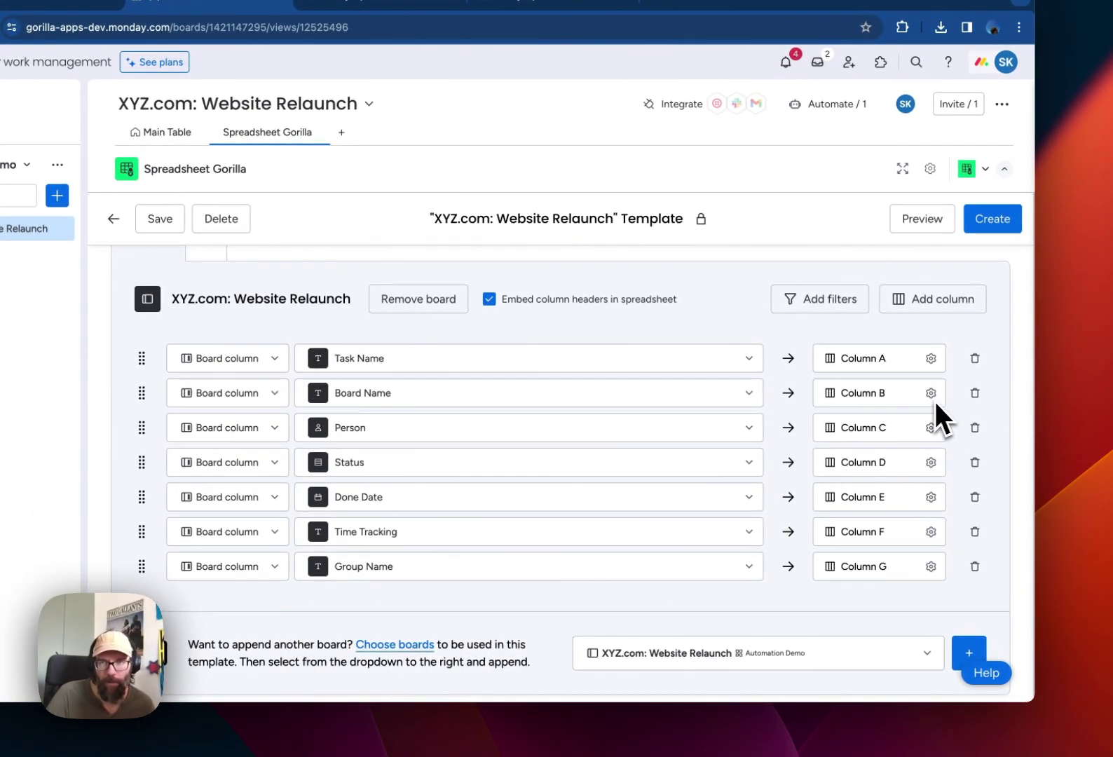
left_click(969, 397)
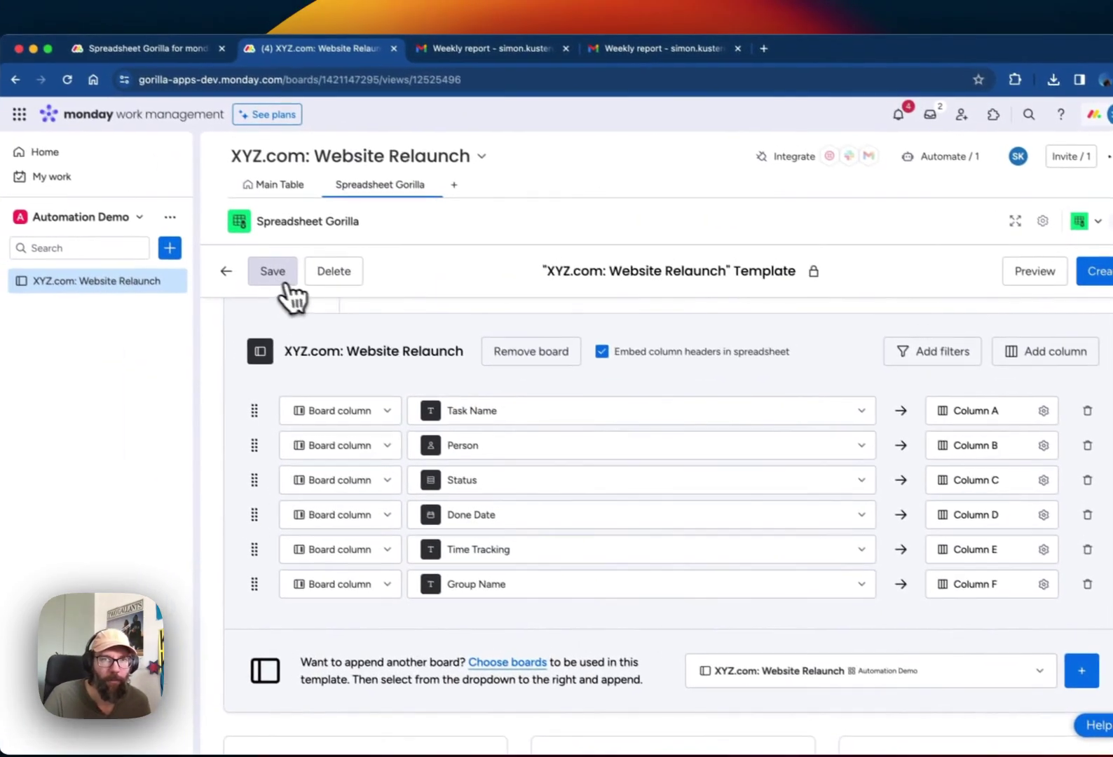
left_click(166, 222)
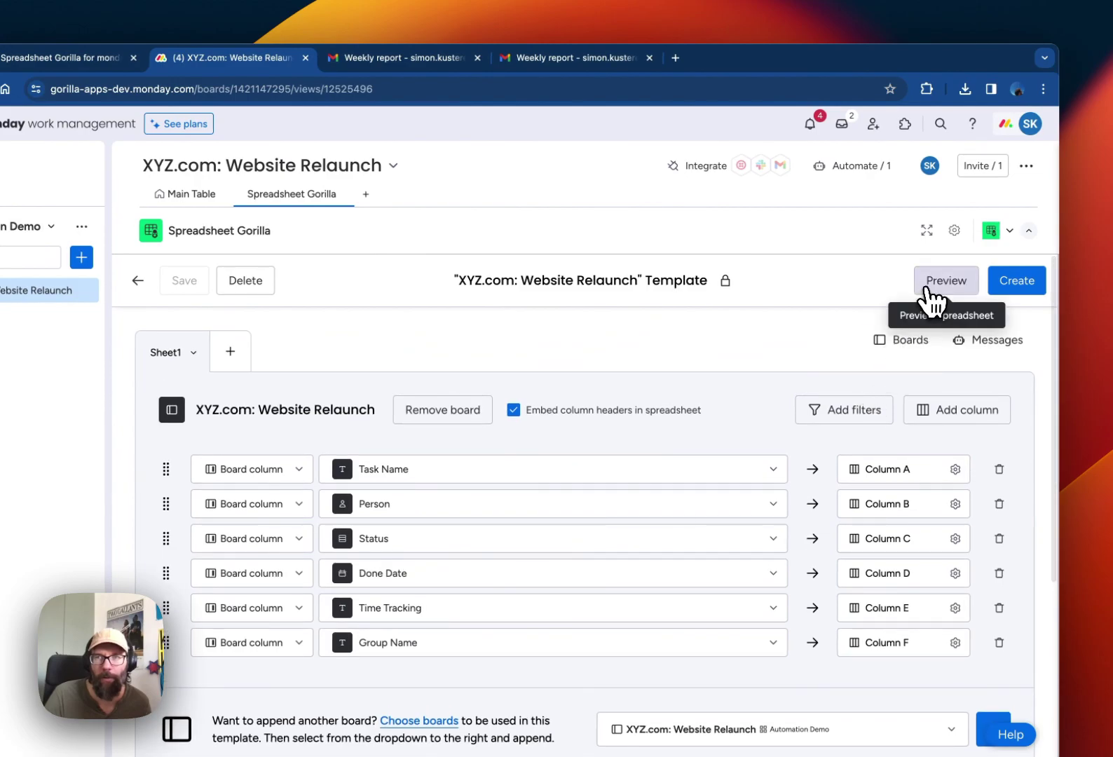
left_click(934, 301)
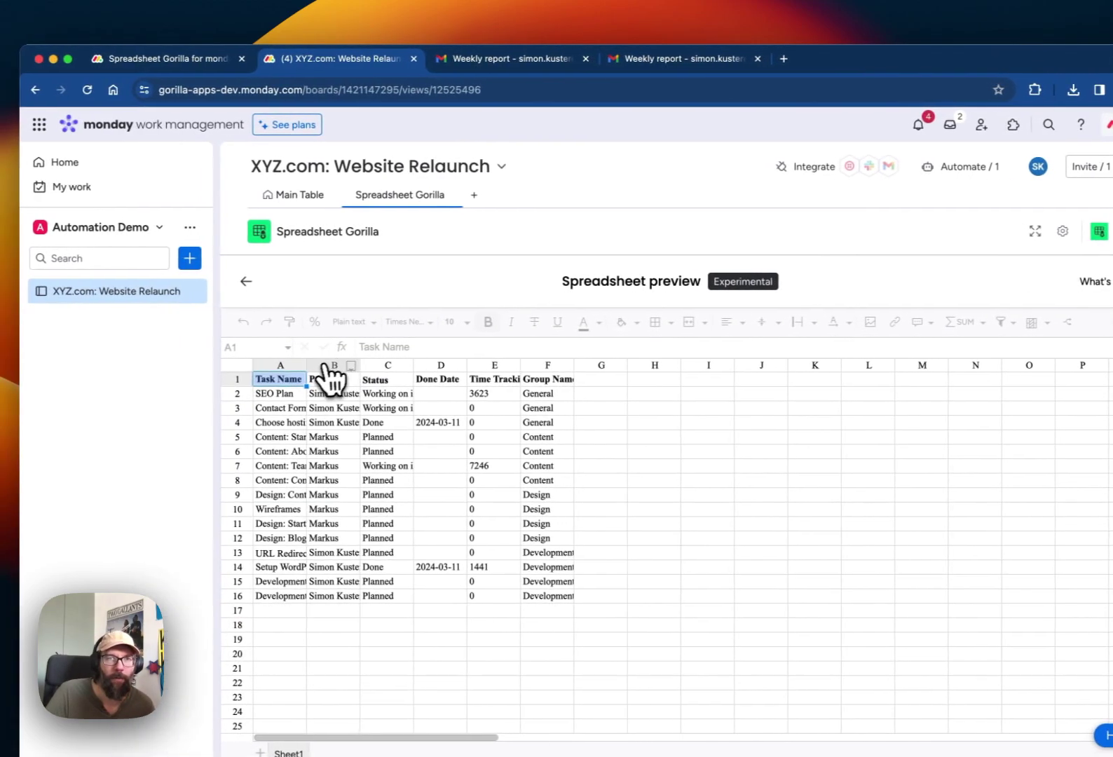
left_click_drag(309, 366, 474, 368)
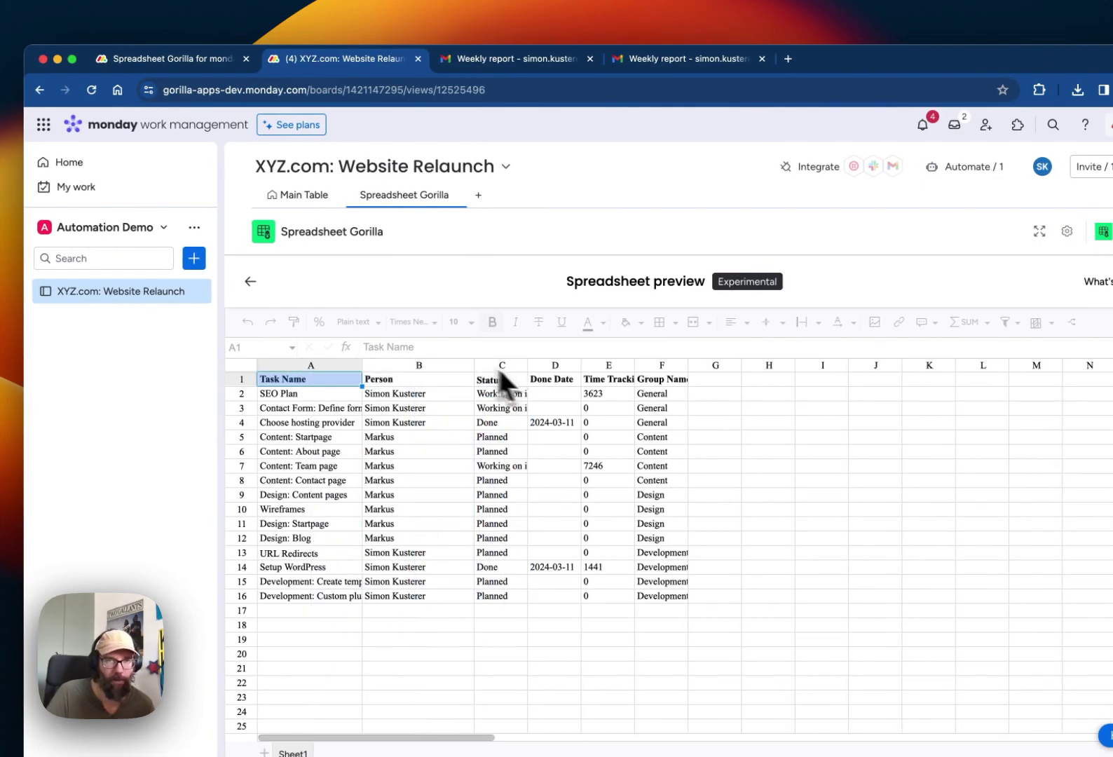
- Return from the preview to the template and start a new automation message
left_click(249, 283)
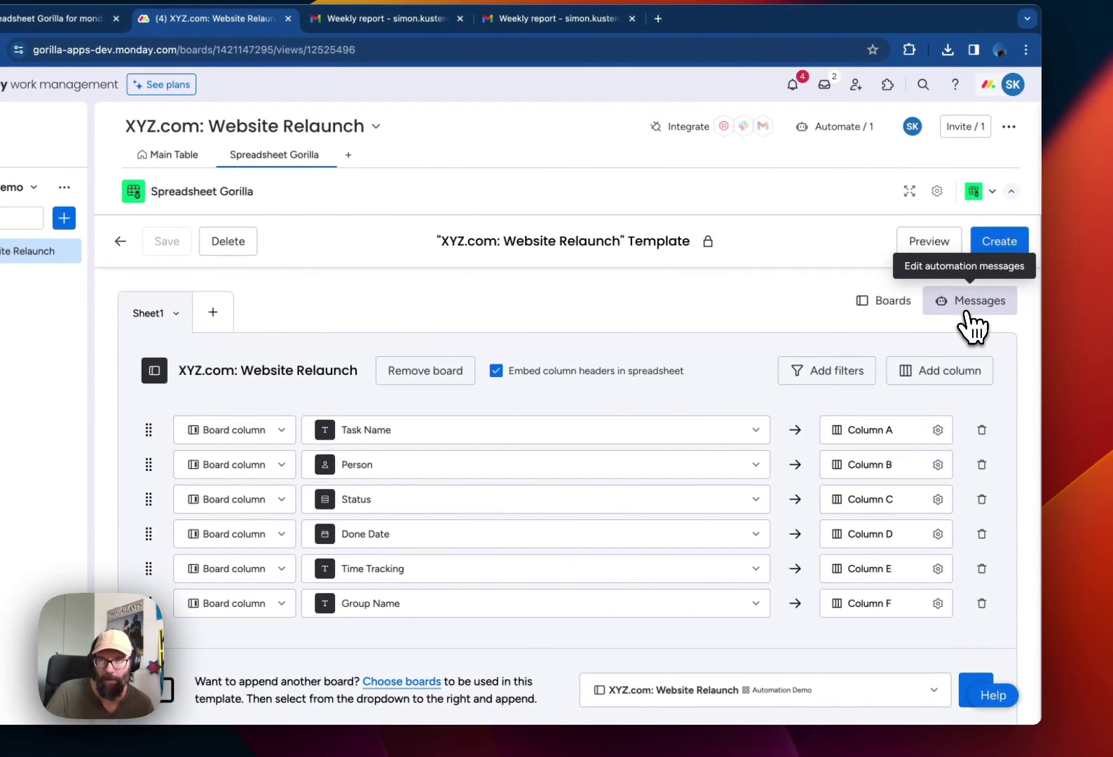
left_click(967, 309)
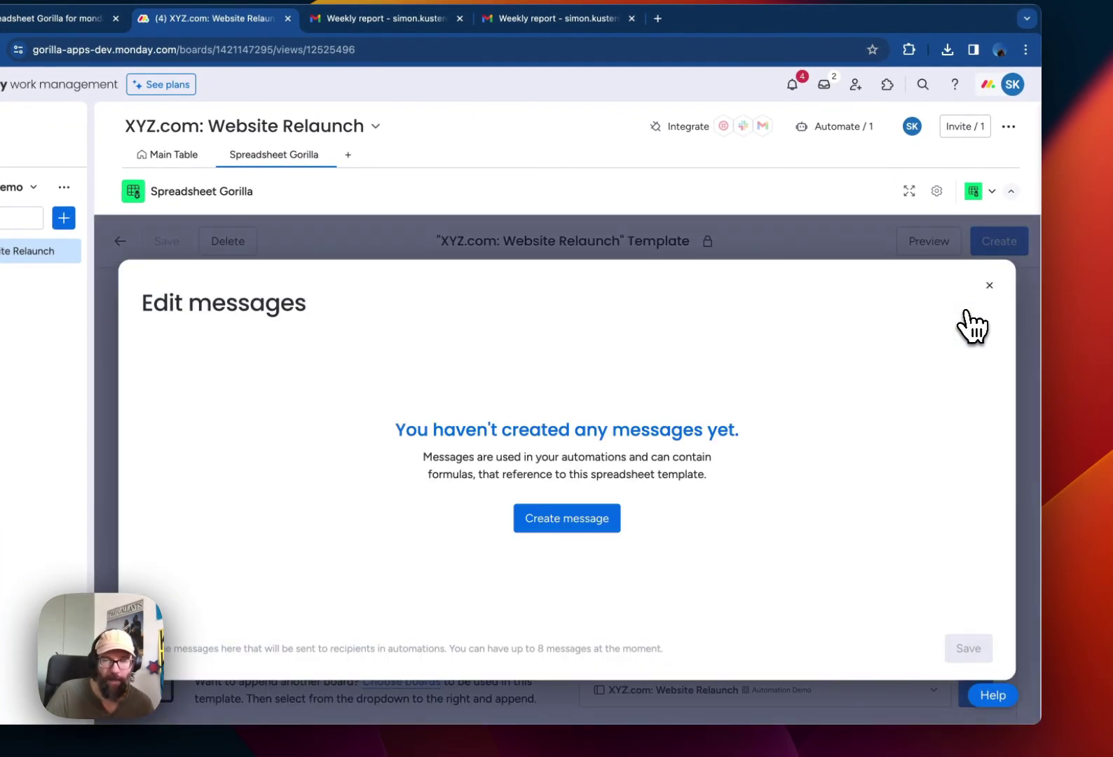
left_click(604, 524)
left_click(476, 464)
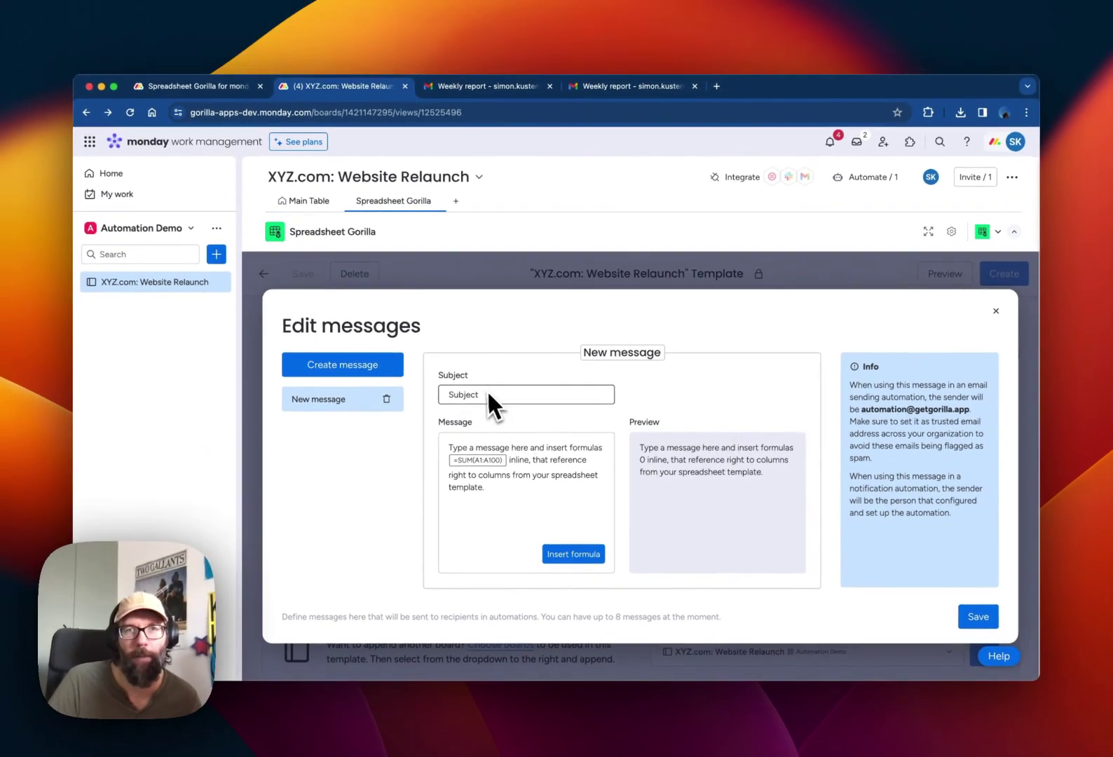
left_click(481, 389)
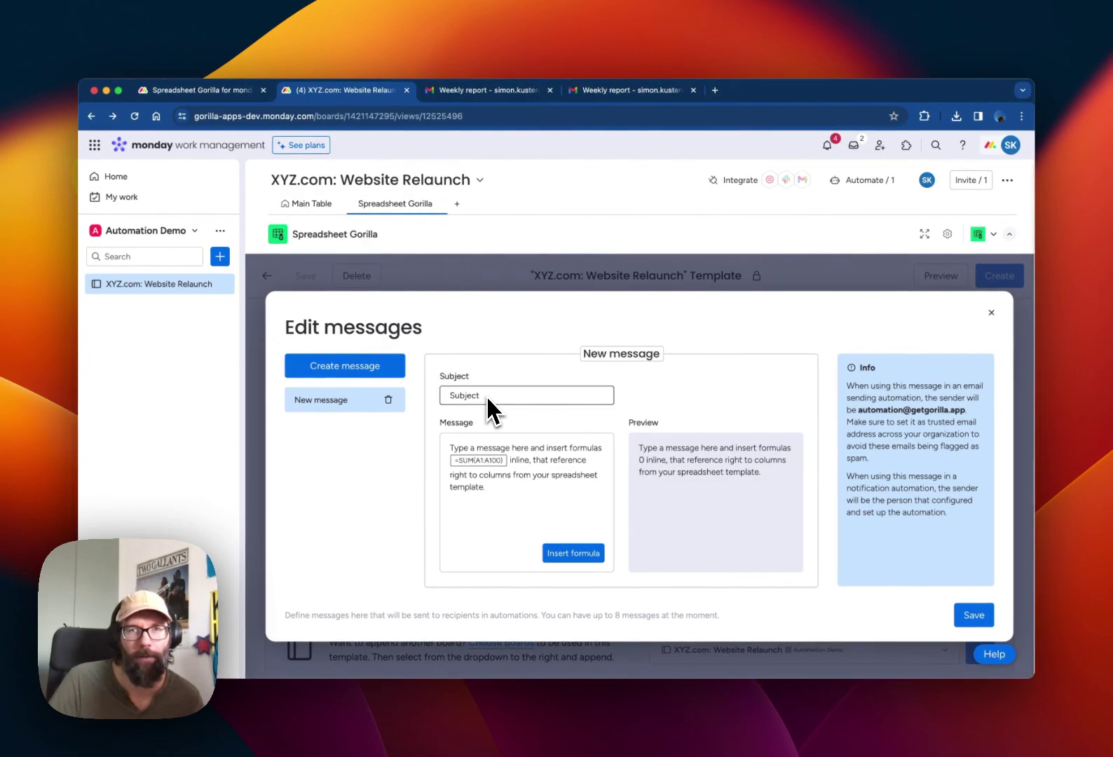
left_click(493, 456)
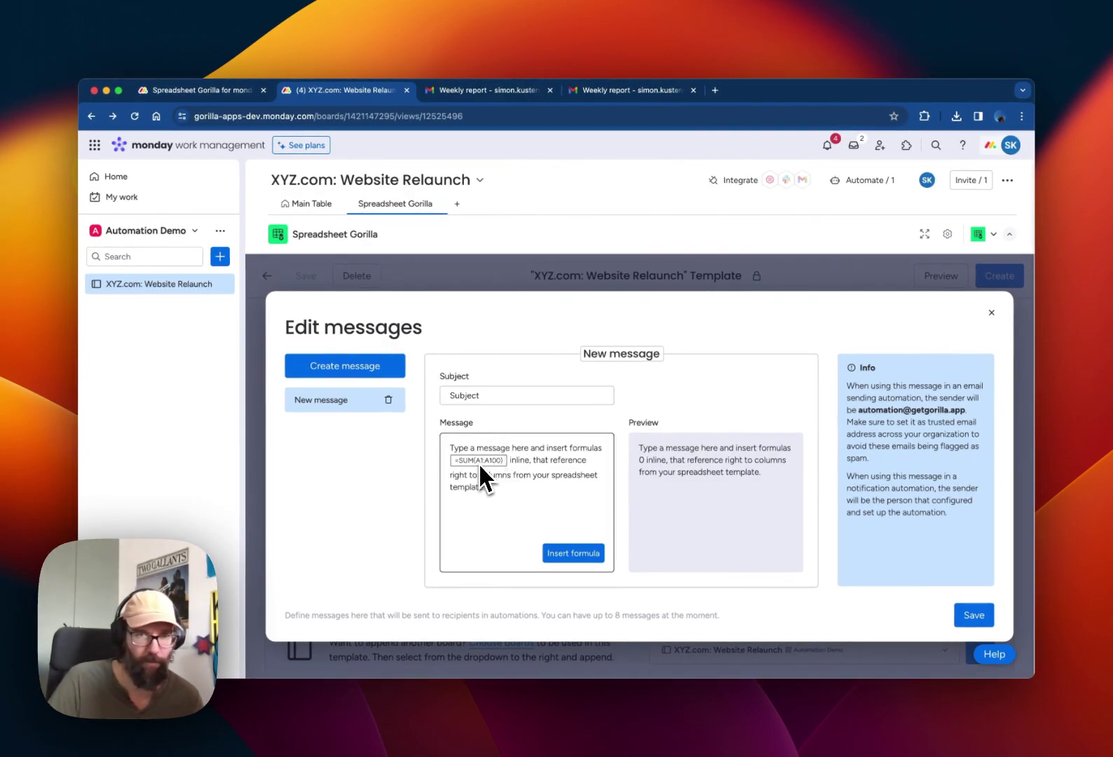
- Title the message and subject 'Weekly report', paste in the relaunch report text, and save it
left_click(622, 359)
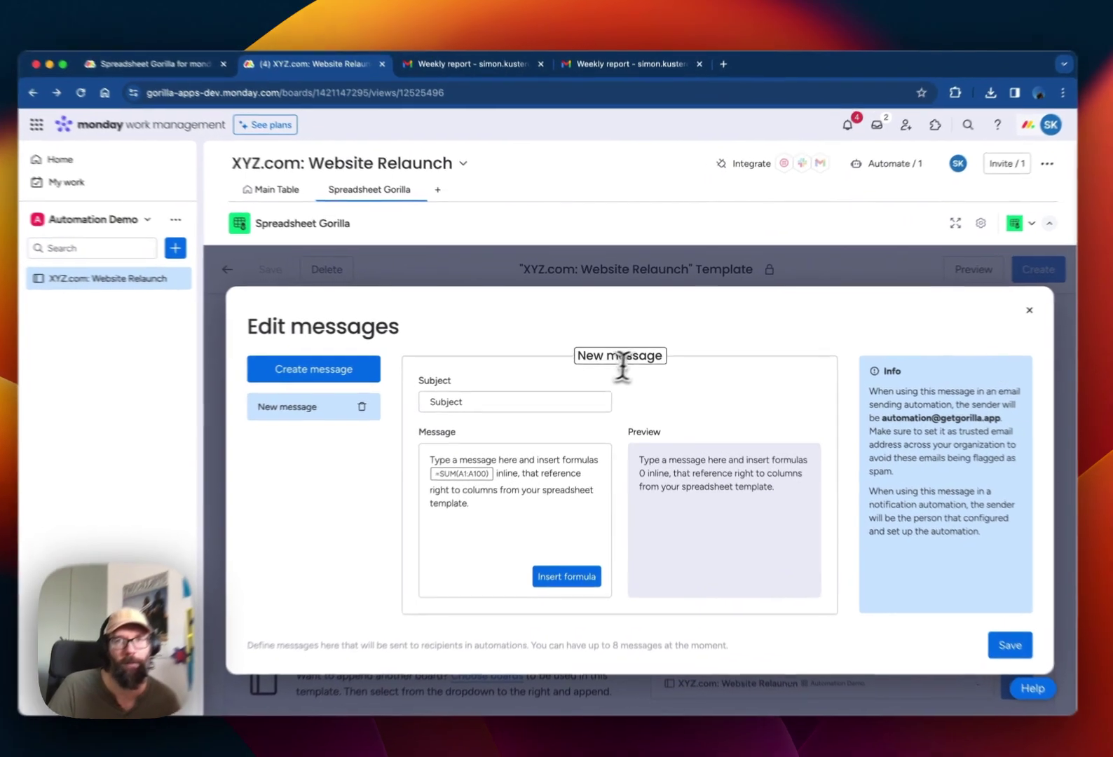
left_click_drag(665, 357, 562, 359)
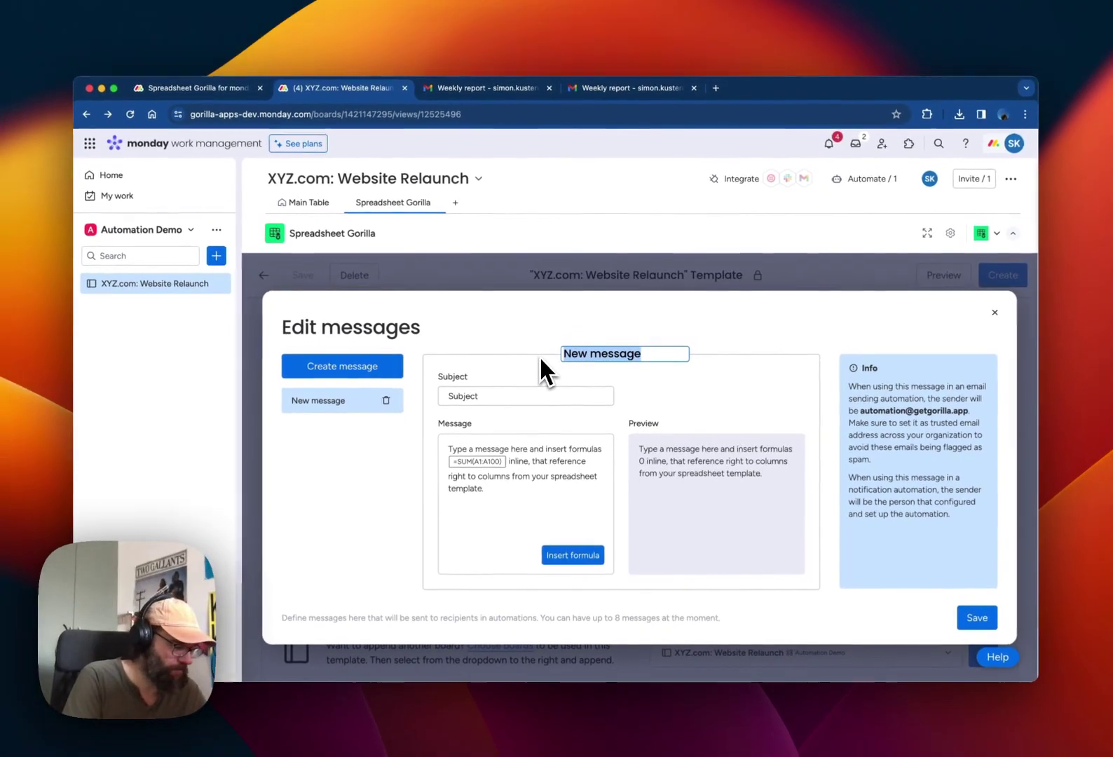
type("Weekly report")
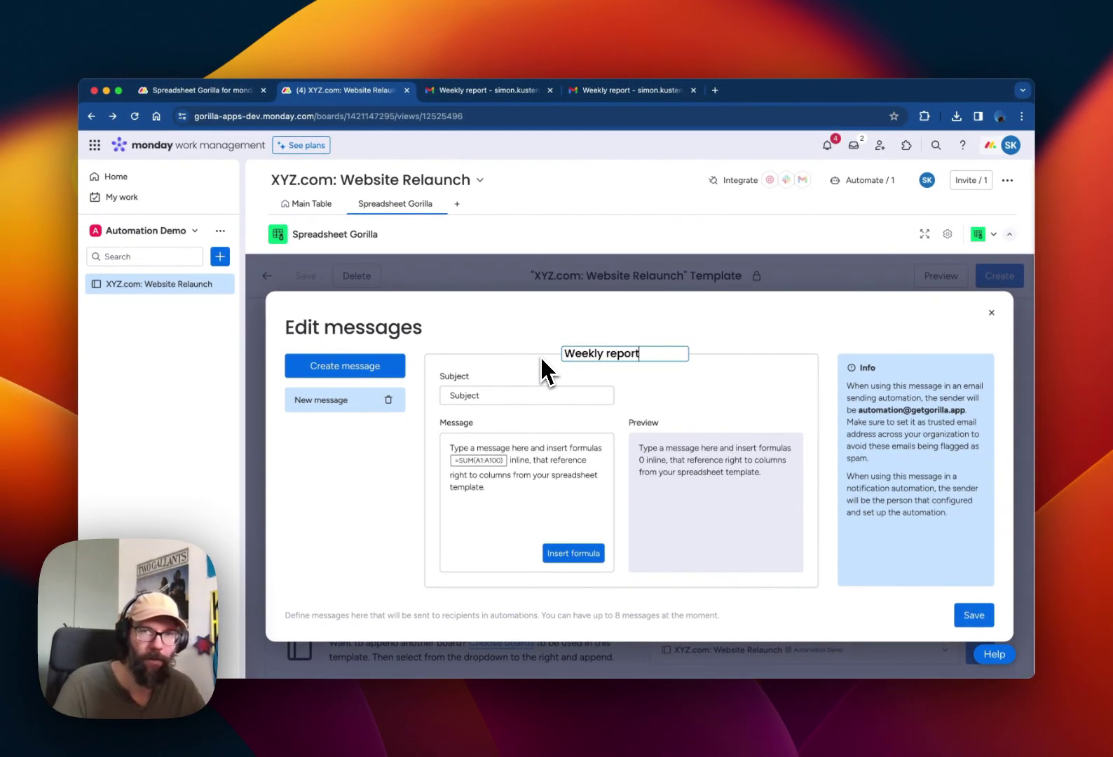
left_click(501, 397)
double_click(511, 396)
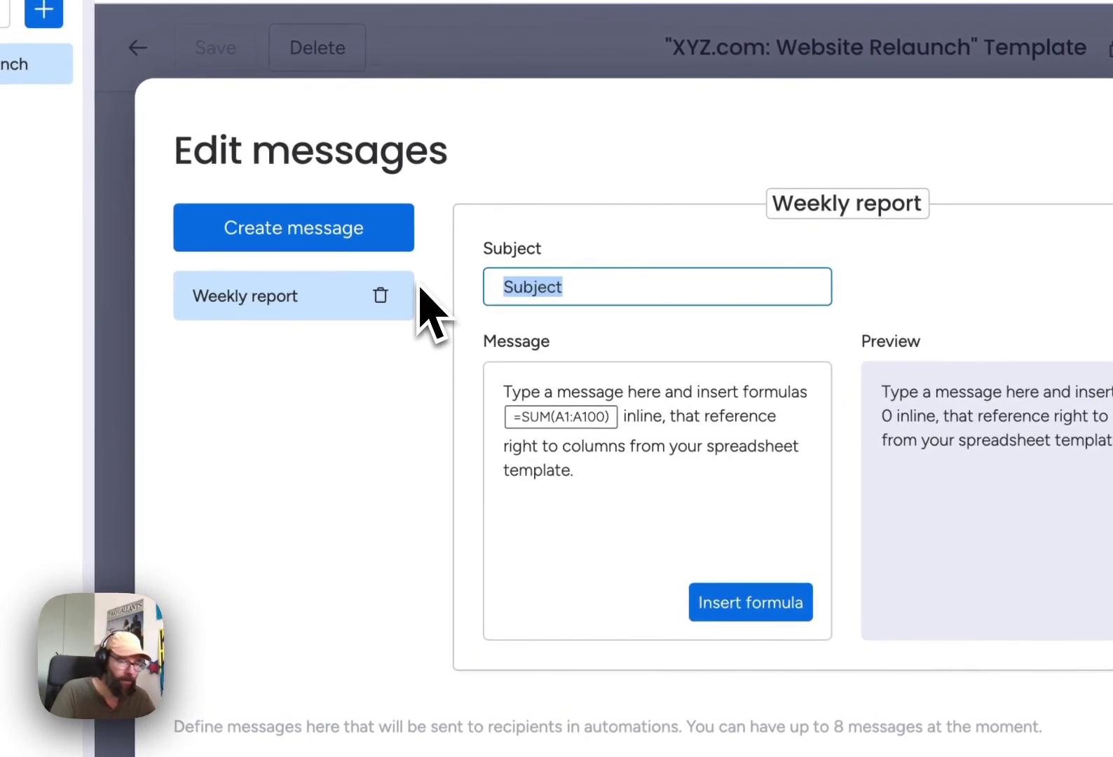
type("Weekly report")
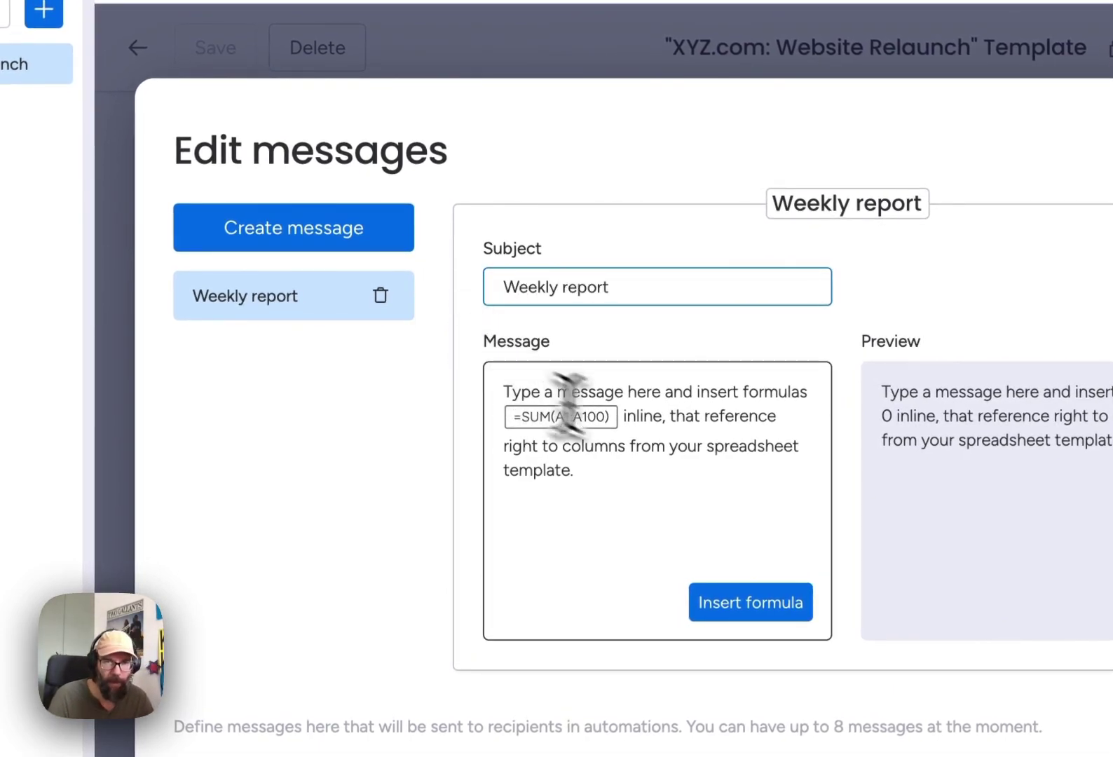
left_click(698, 480)
key("ctrl+a")
type("Hi John,  here is the weekly report regarding the relaunch.  Best Regards,  Simon")
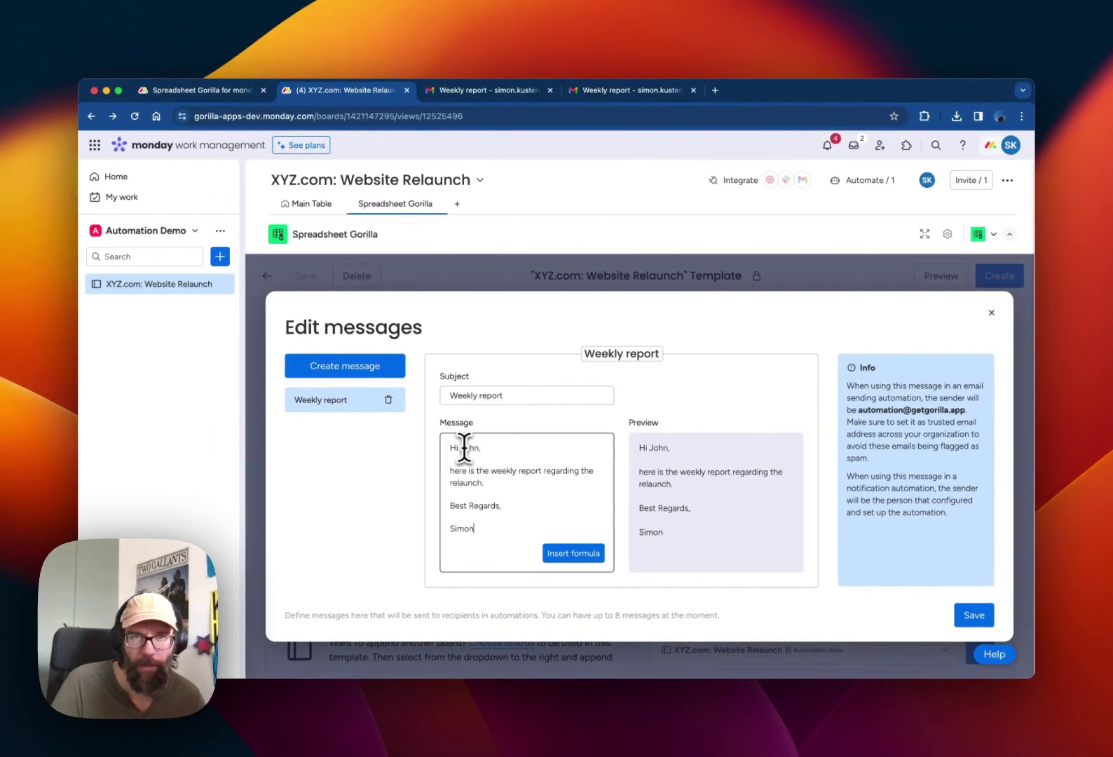
left_click(495, 483)
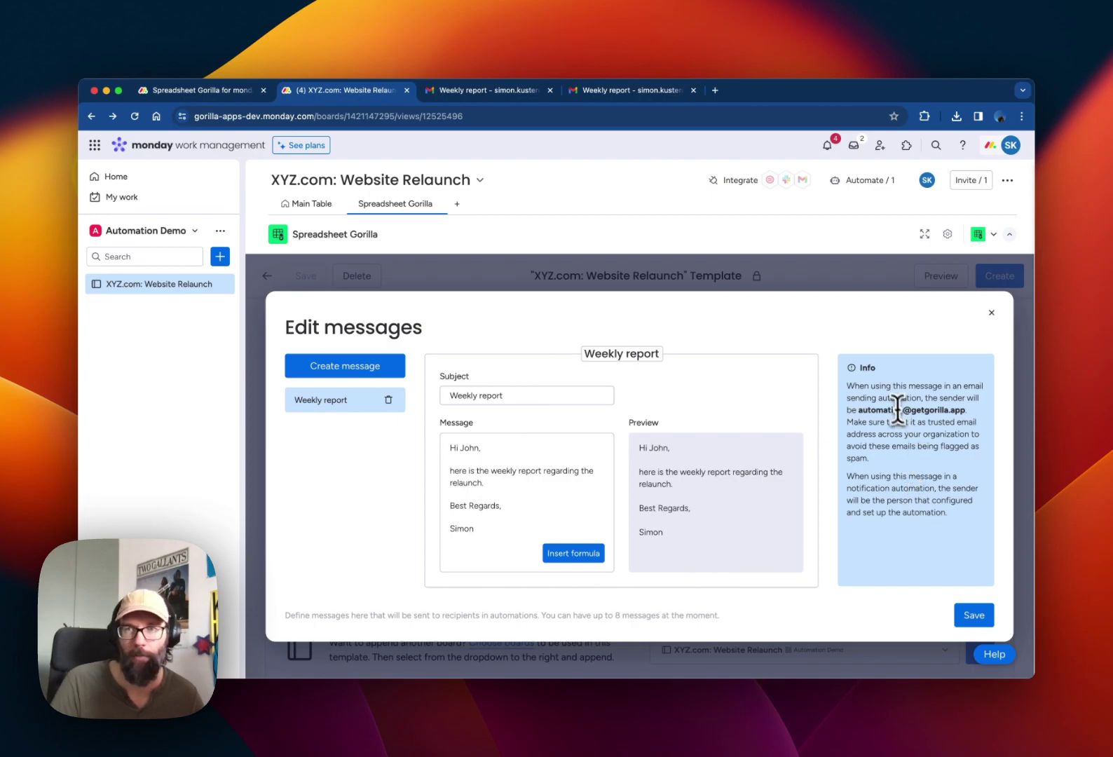
left_click(975, 615)
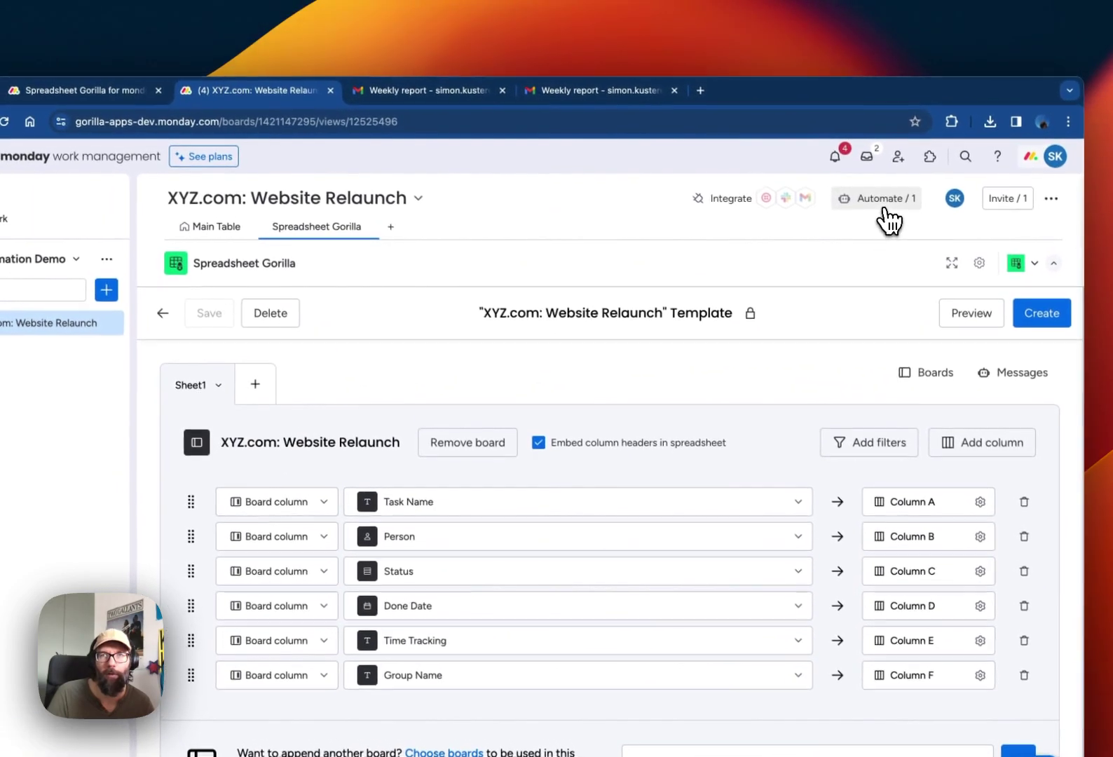
left_click(837, 114)
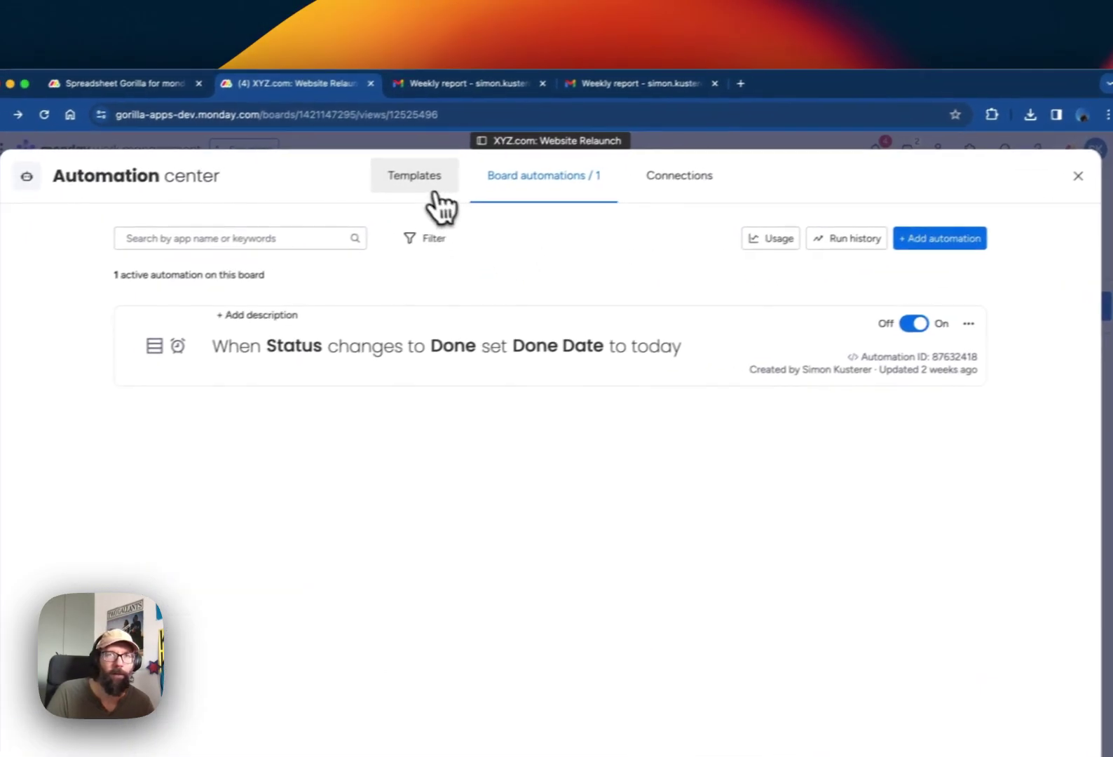
left_click(375, 185)
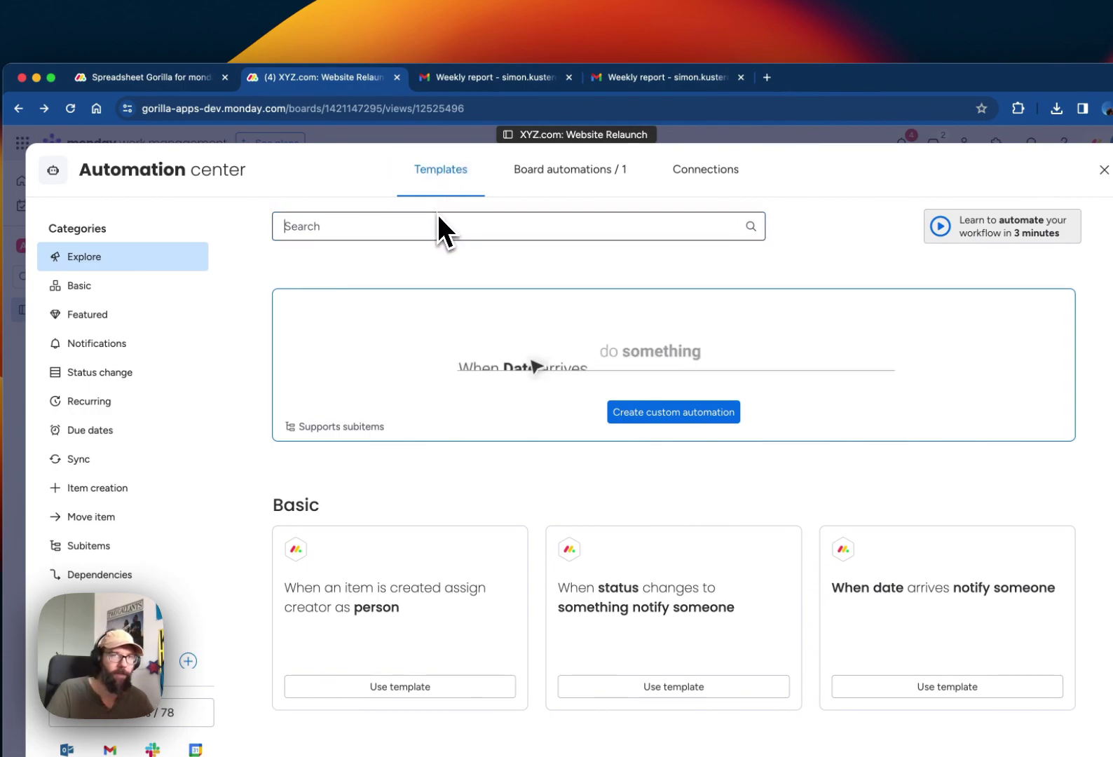
type("spread")
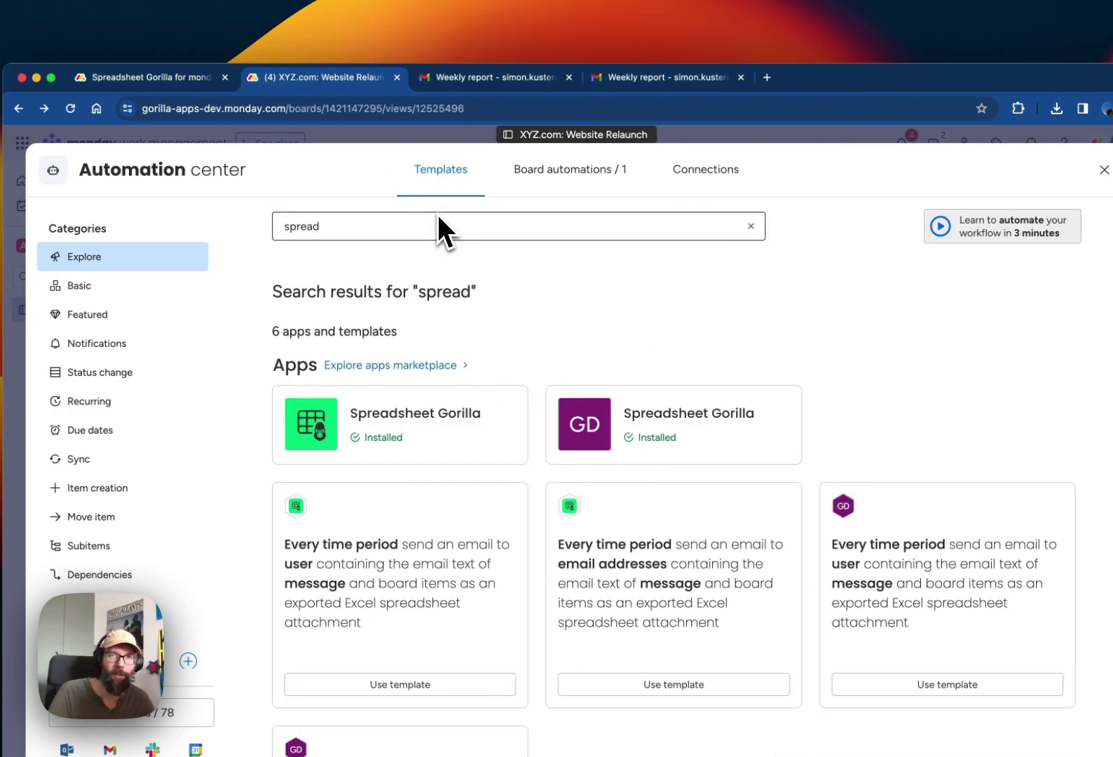
left_click(398, 414)
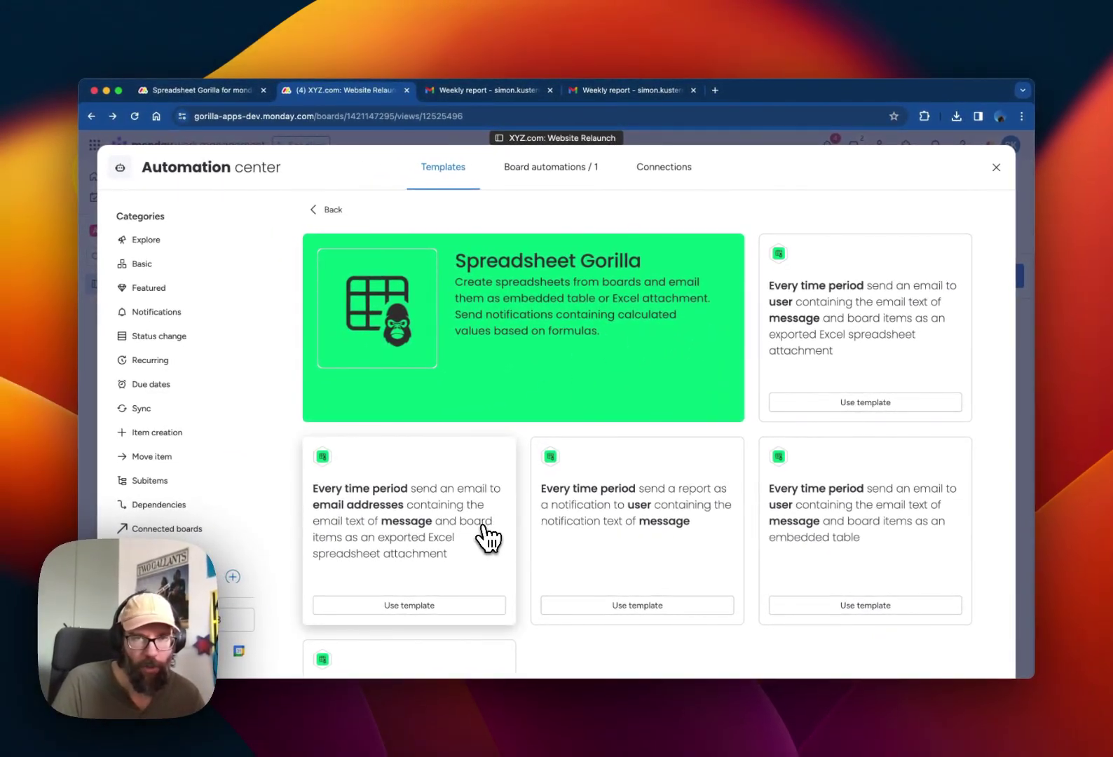
left_click(444, 605)
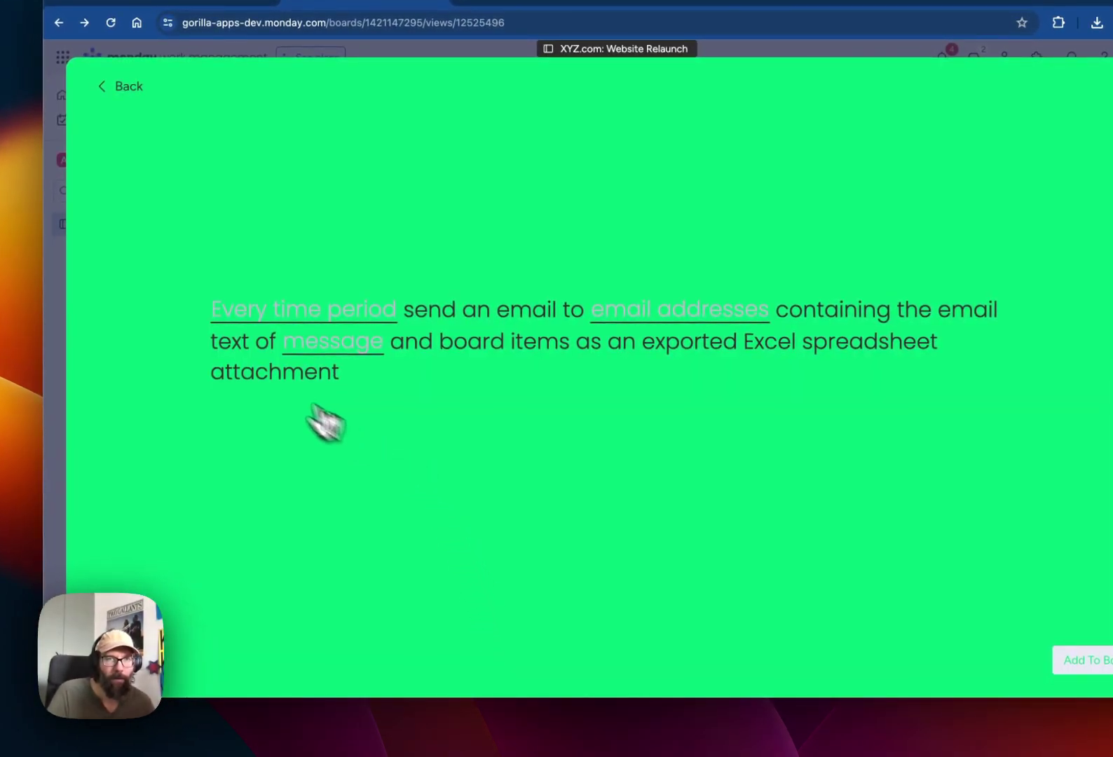
- Set the automation's schedule to weekly on Friday
left_click(273, 318)
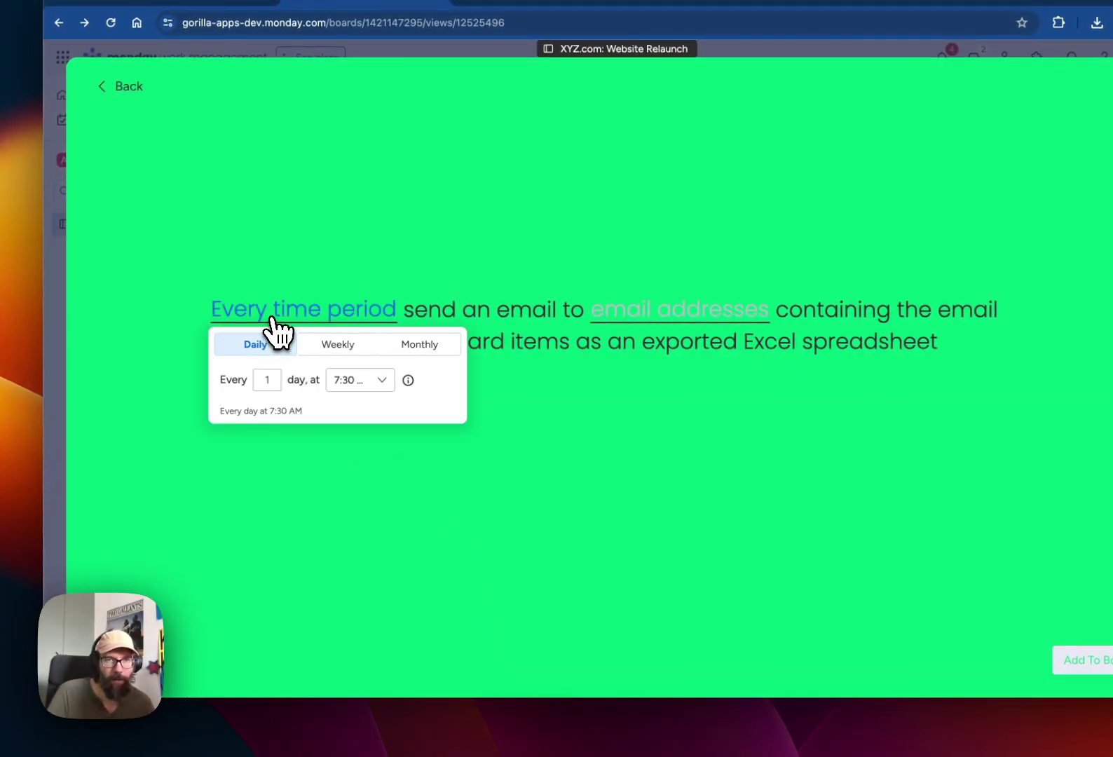
left_click(334, 347)
left_click(370, 382)
left_click(567, 404)
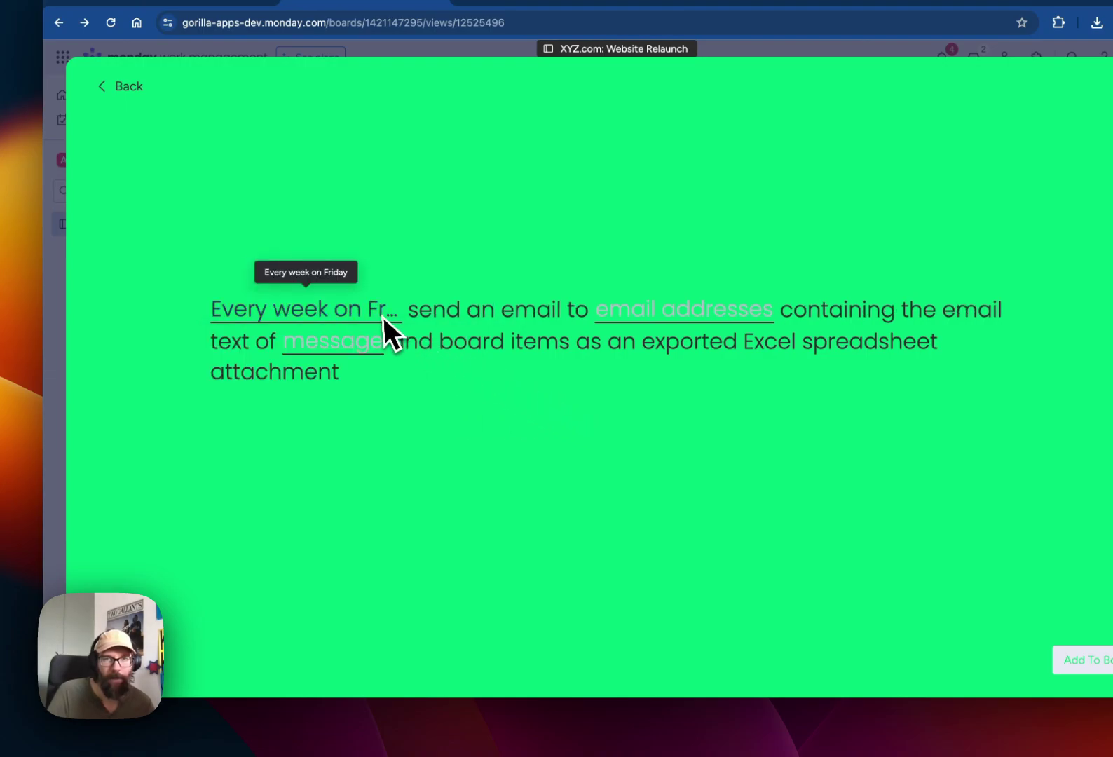
- Enter the recipient's email address, choose the Weekly report message, and add the automation to the board
left_click(651, 317)
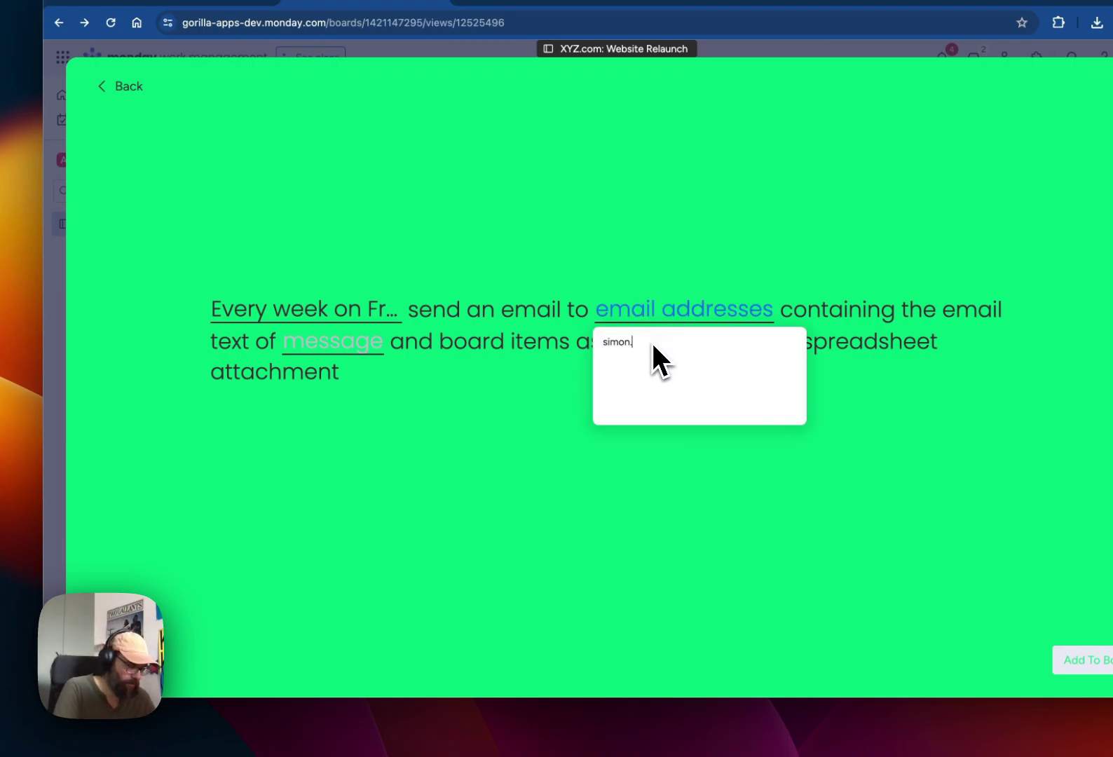
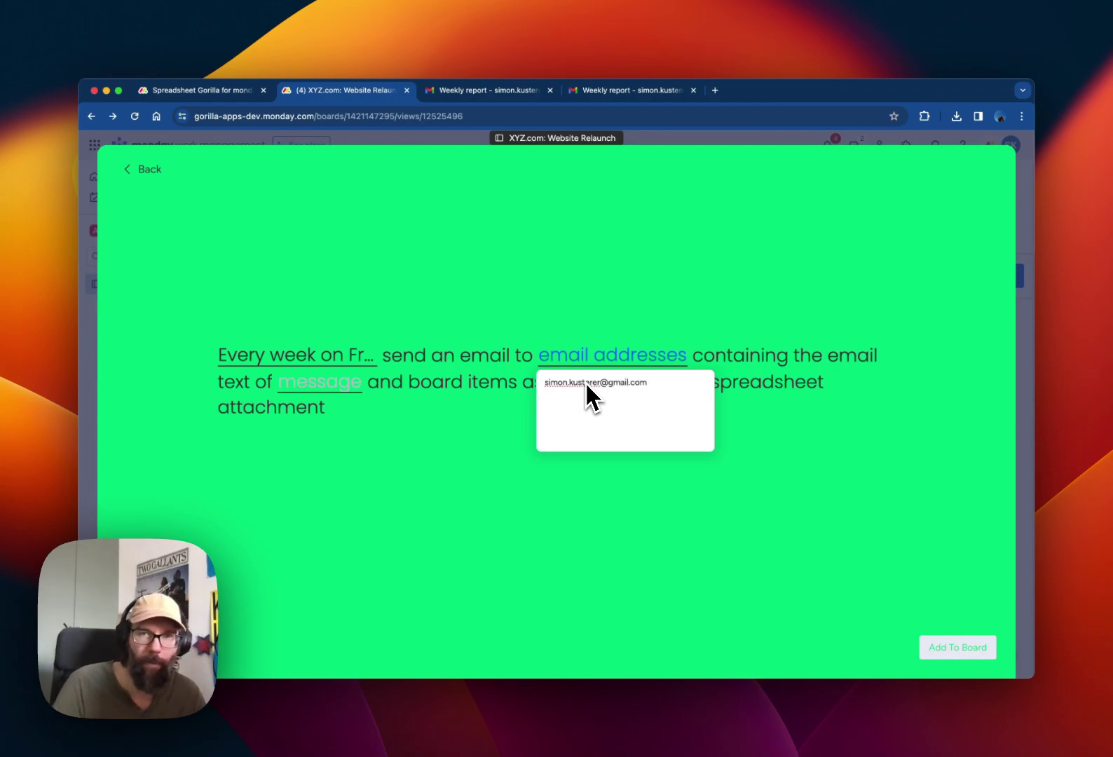
left_click(599, 551)
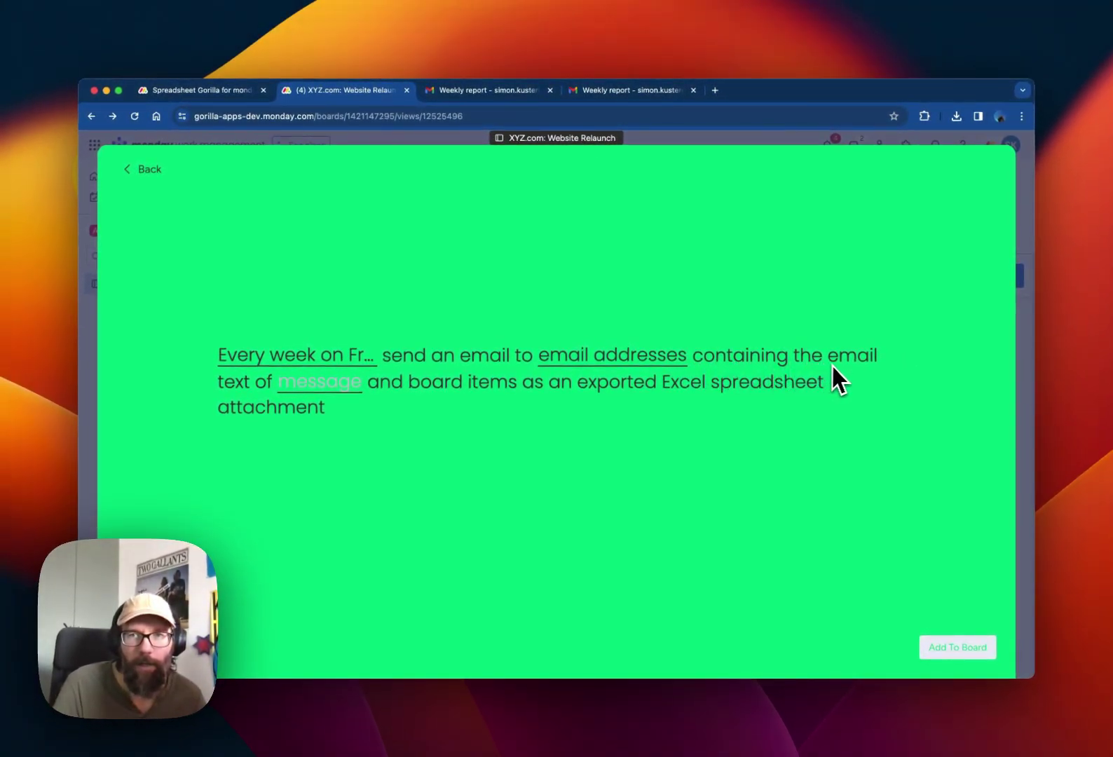
left_click(320, 384)
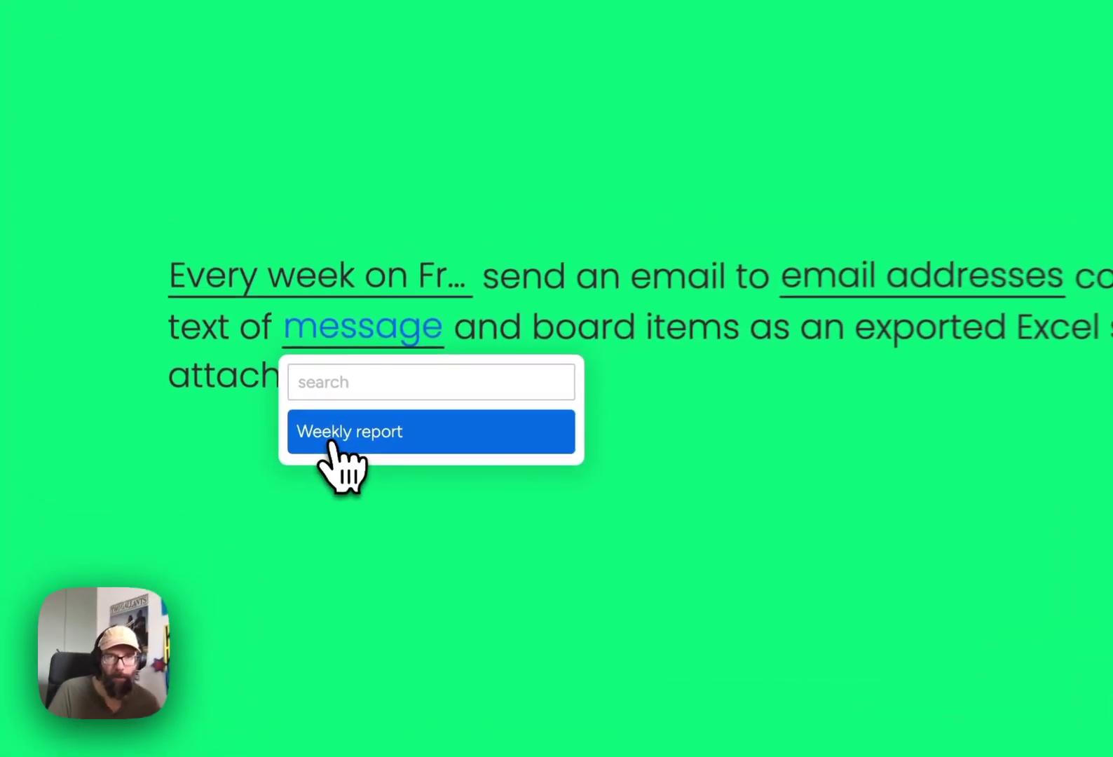
left_click(317, 442)
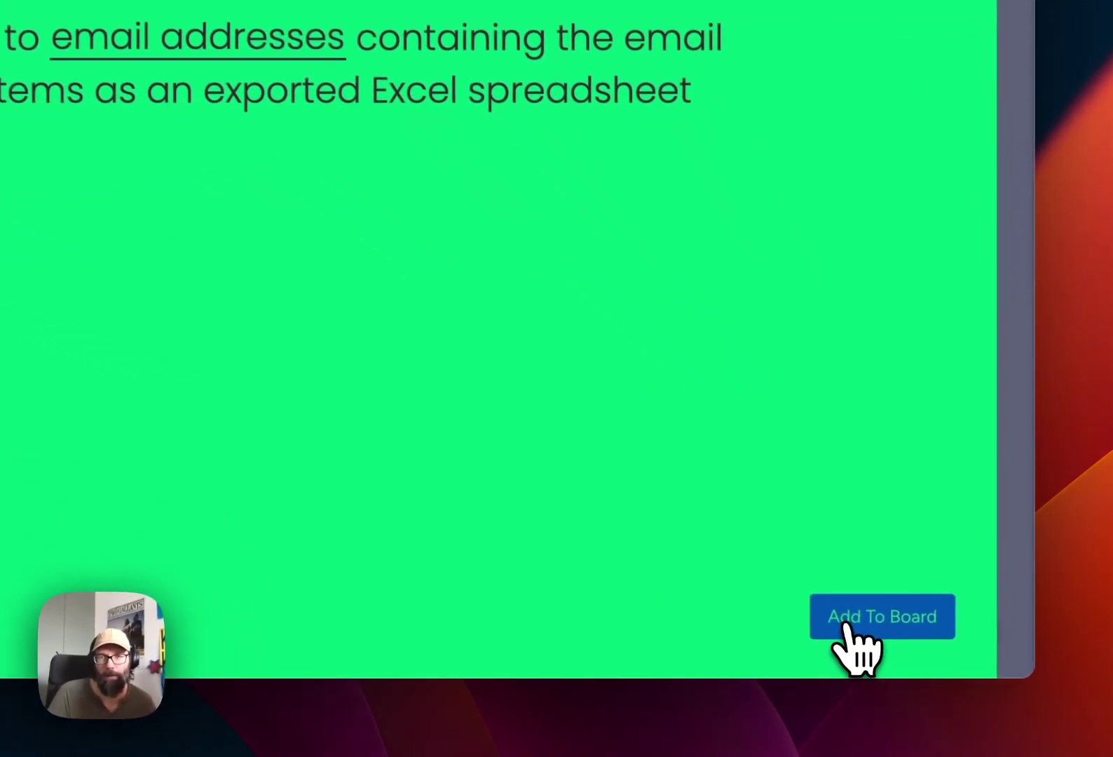
left_click(846, 627)
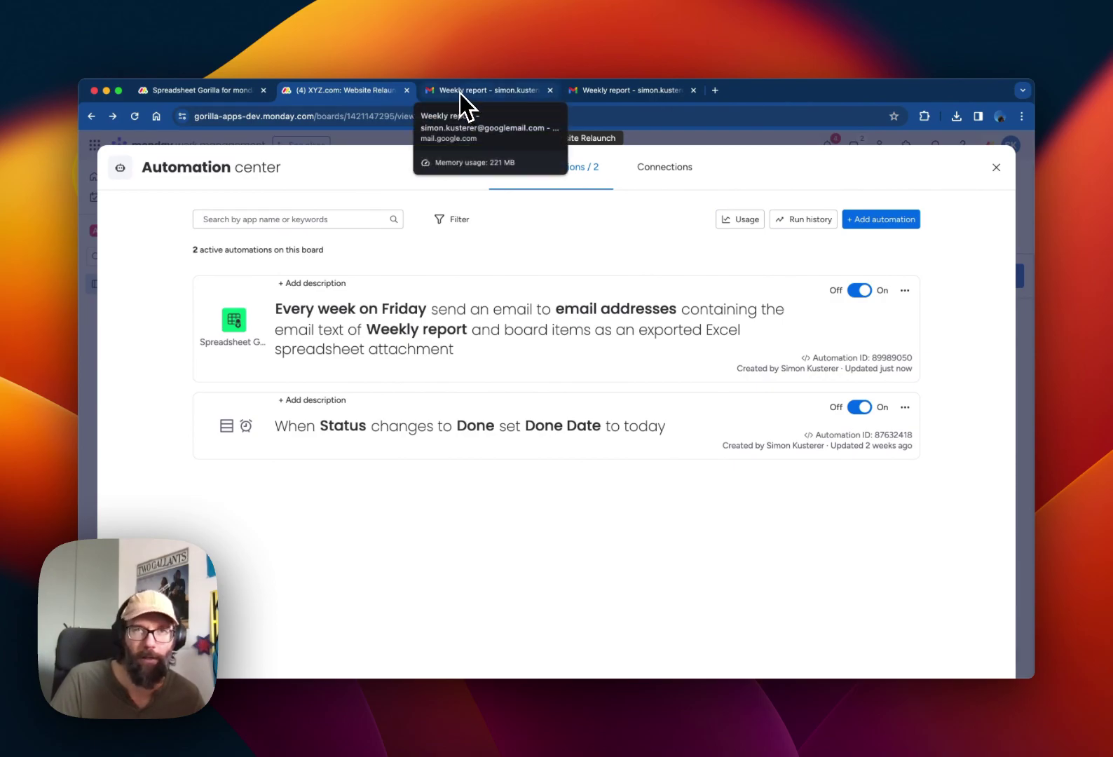
left_click(431, 94)
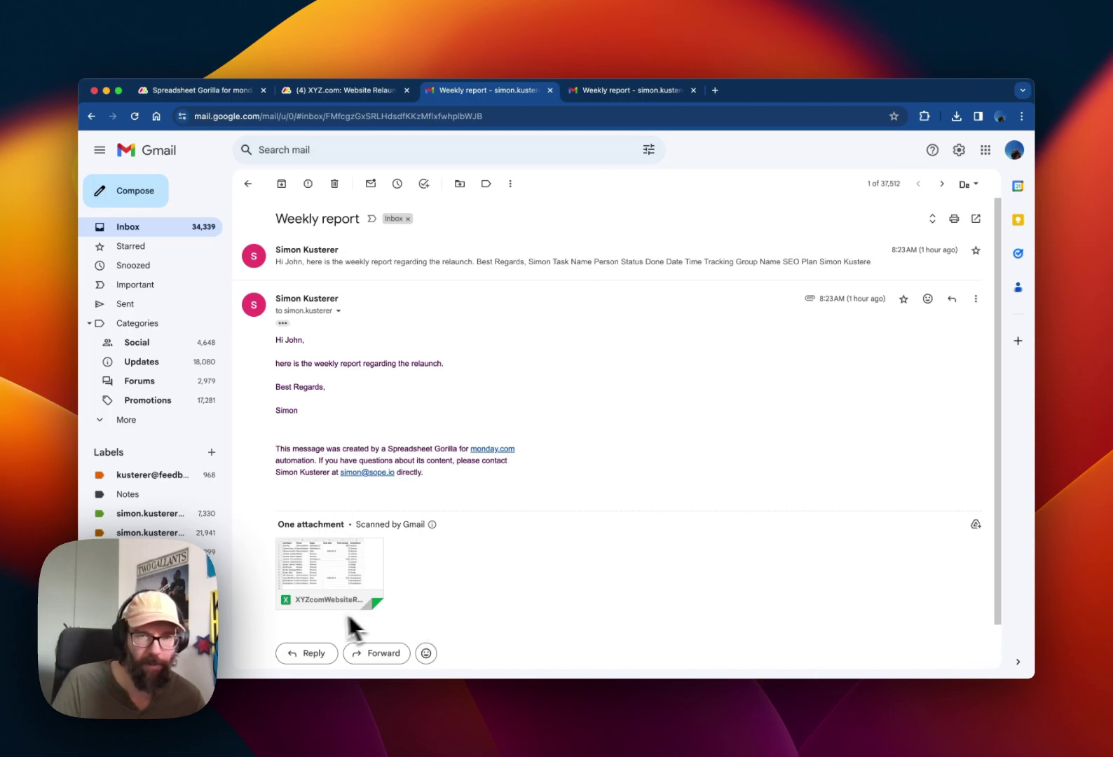
mouse_move(281, 602)
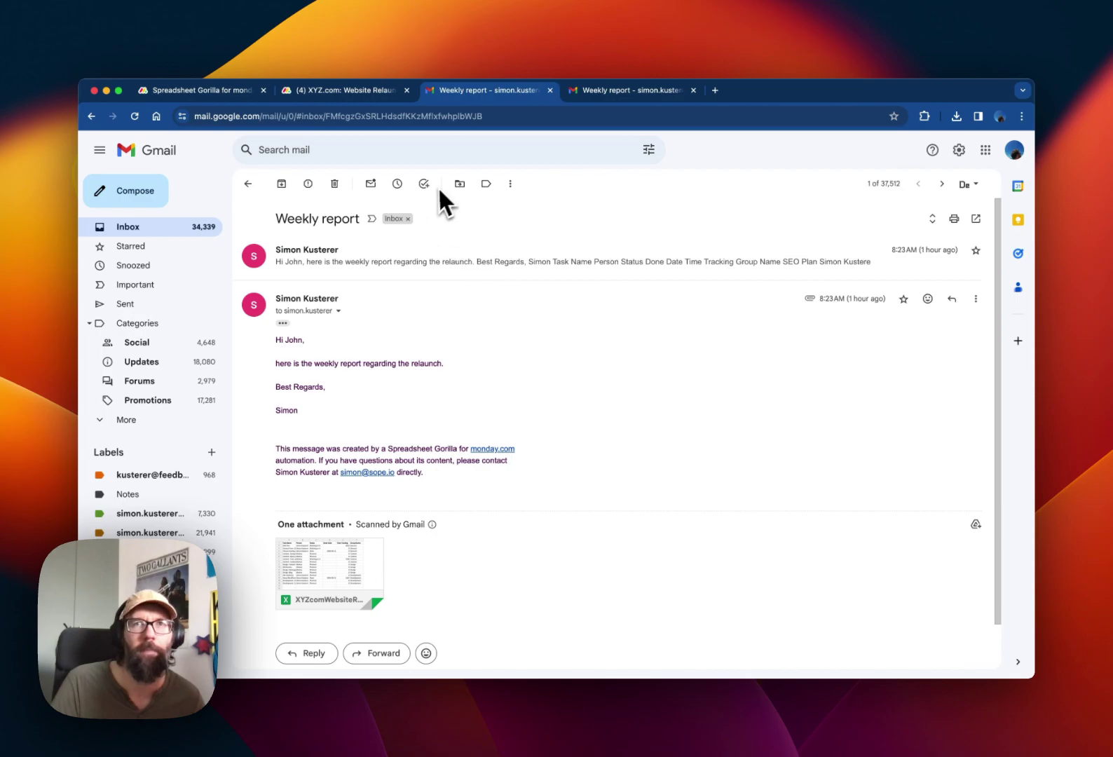
- Open the other Weekly report email in Gmail and scroll through its embedded task table
left_click(617, 96)
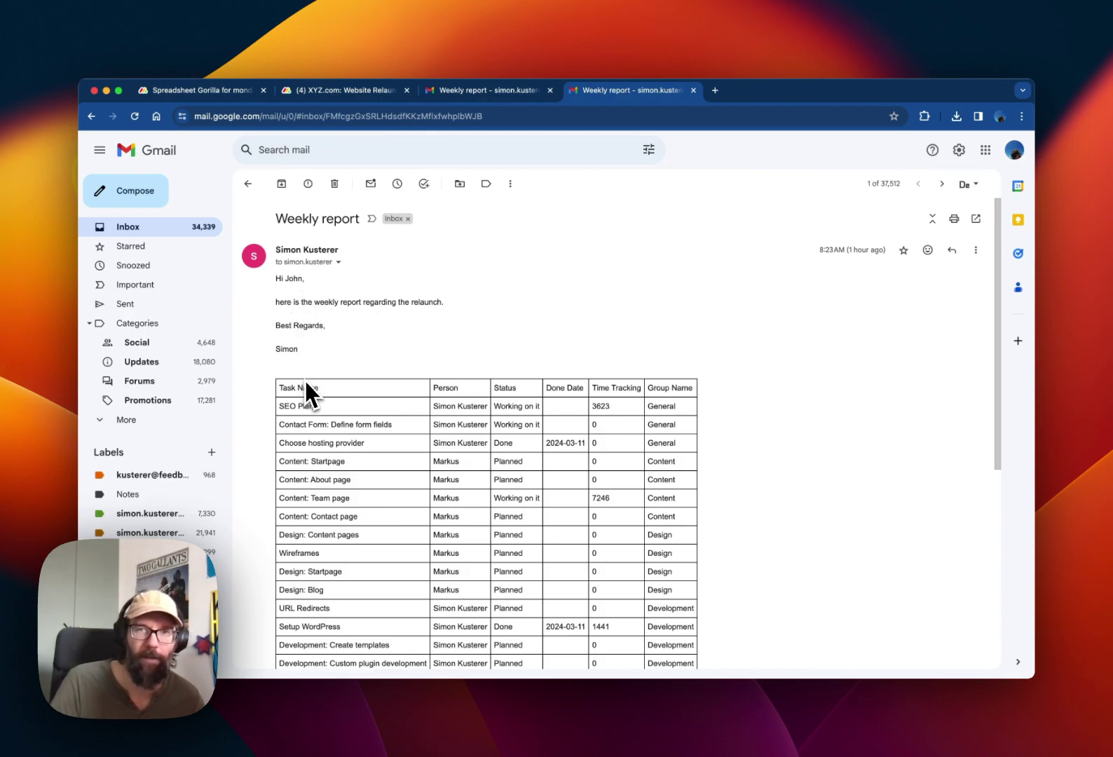
scroll(304, 382, "down", 3)
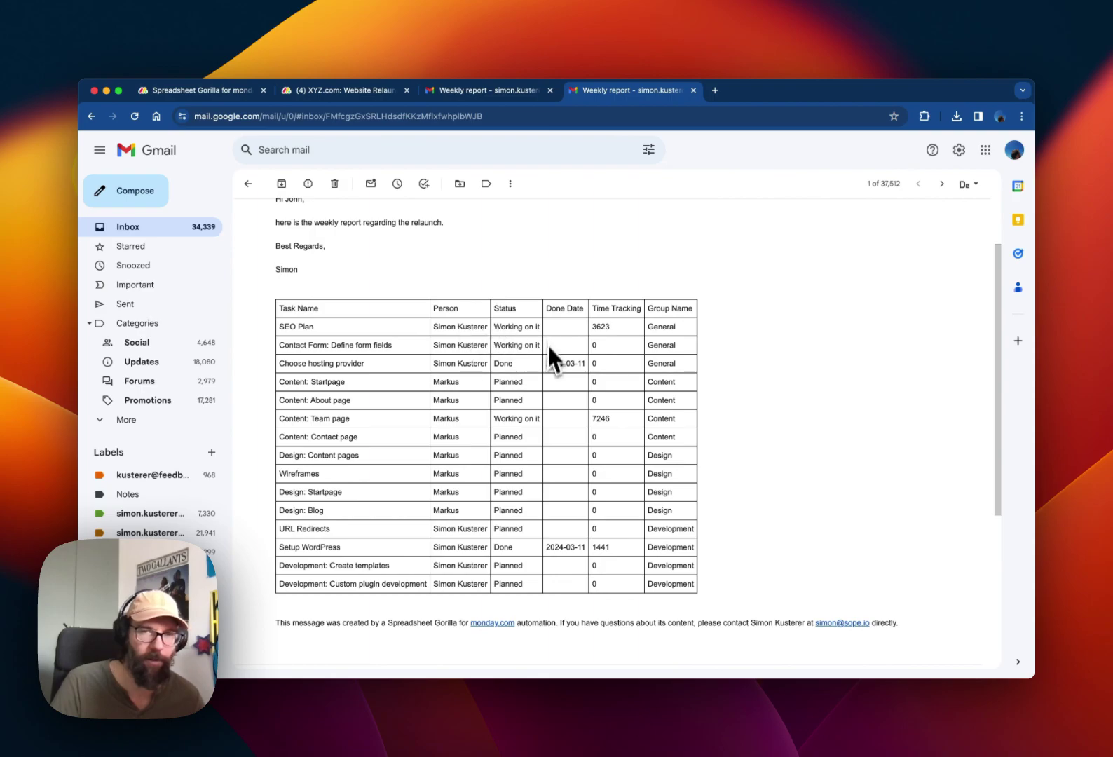
scroll(541, 572, "up", 3)
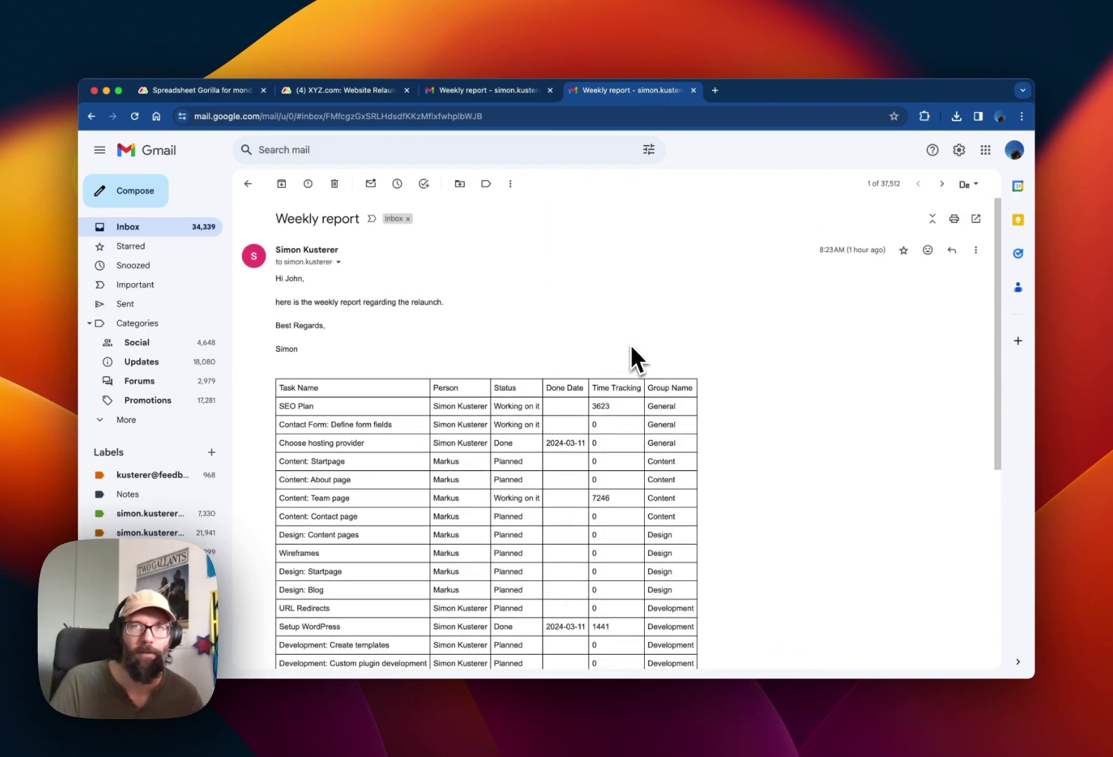